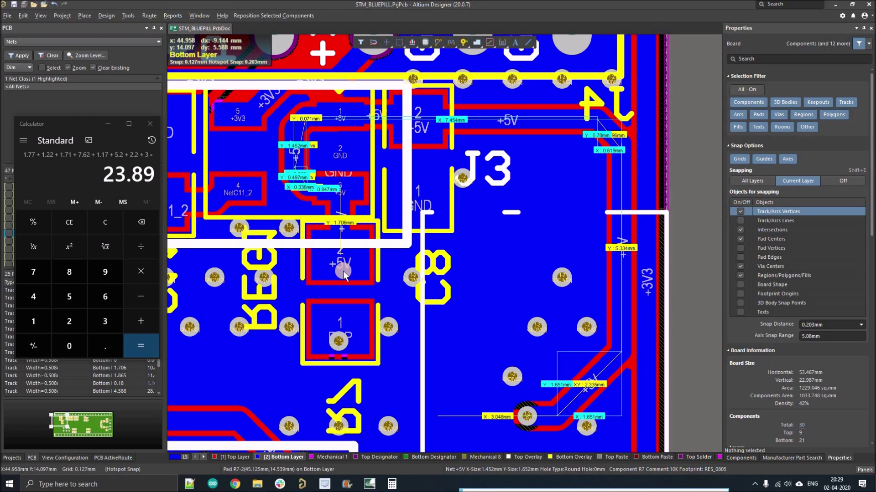
Zoom out on the board and bring the Saturn PCB Toolkit's Conductor Properties calculator to the front.
scroll(362, 250, "down", 5, "ctrl")
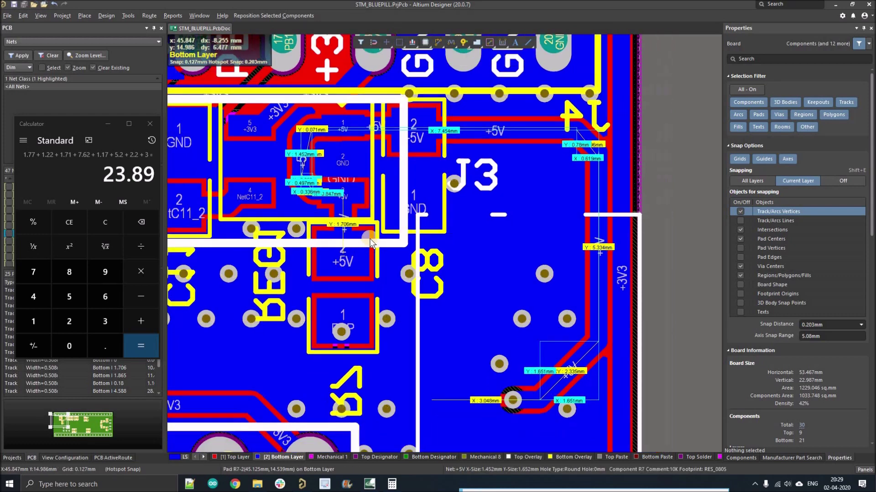
left_click(370, 485)
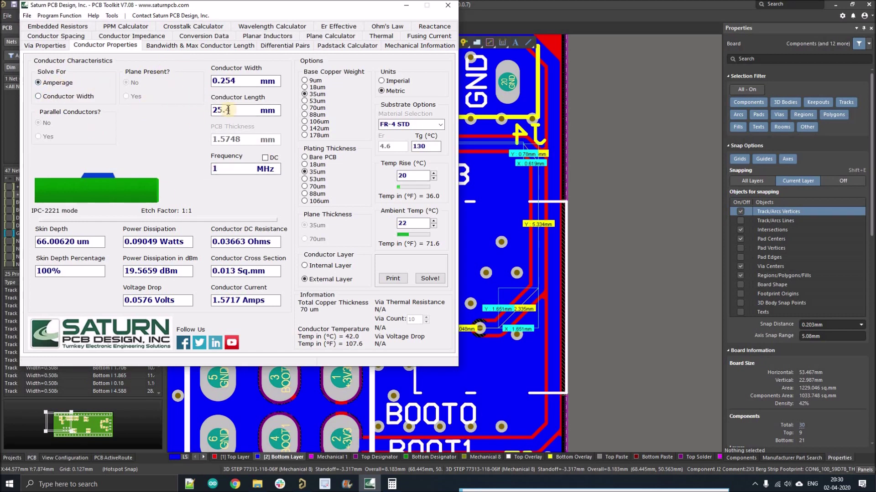
Check Conductor Current and Length, then Coupled Length on the Crosstalk Calculator, and minimise the toolkit.
left_click(224, 301)
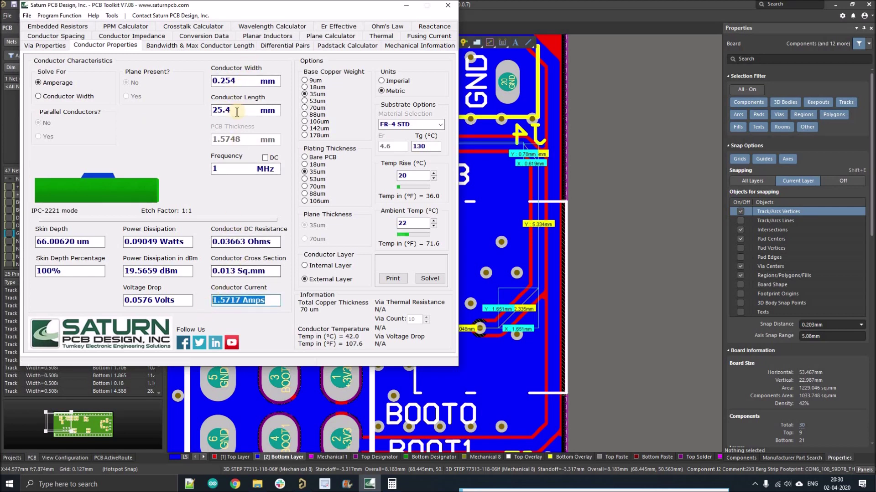
left_click(214, 113)
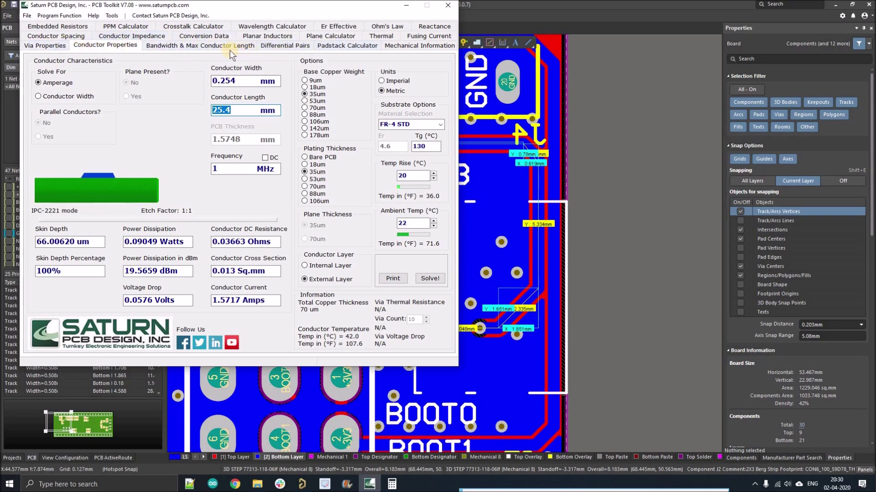
left_click(193, 26)
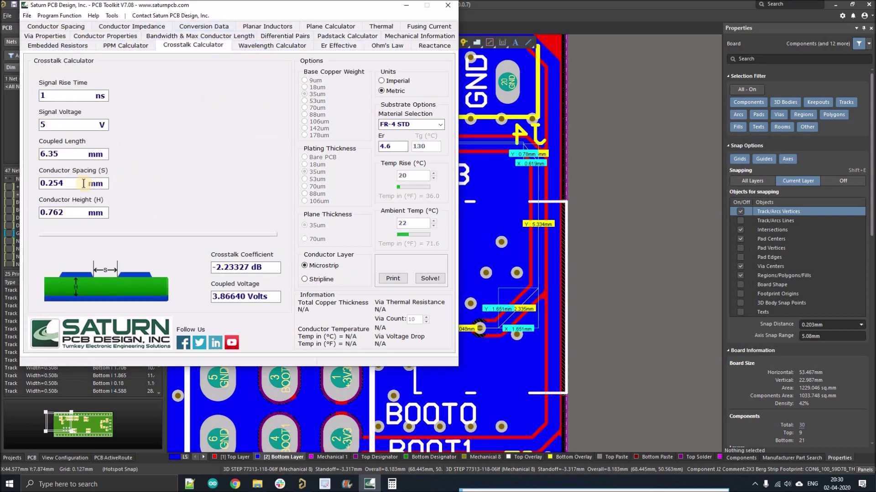
left_click_drag(68, 154, 37, 155)
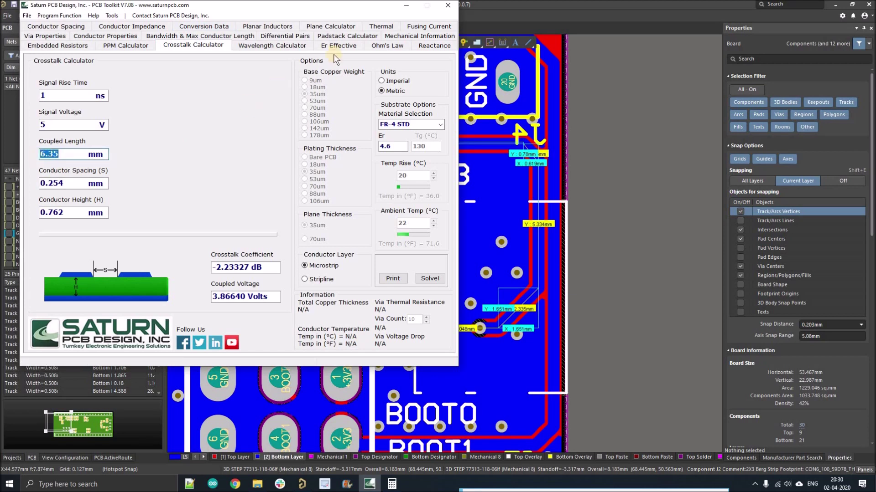
left_click(405, 5)
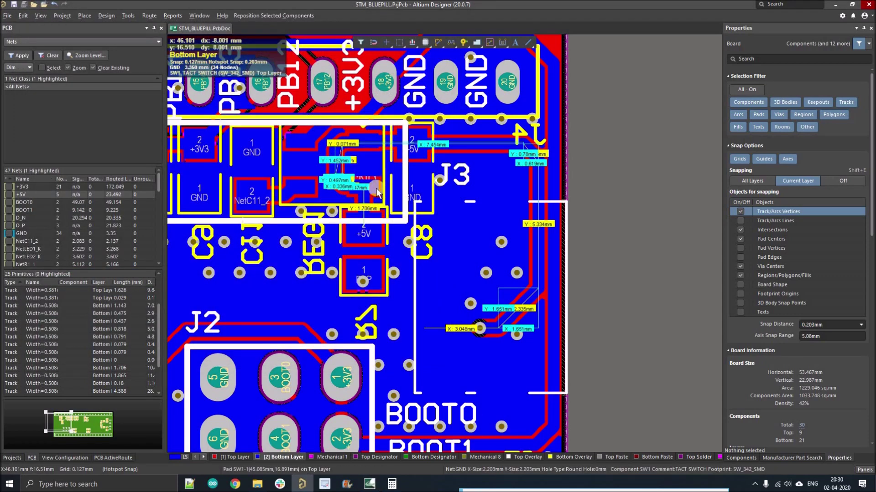
scroll(373, 190, "up", 2, "ctrl")
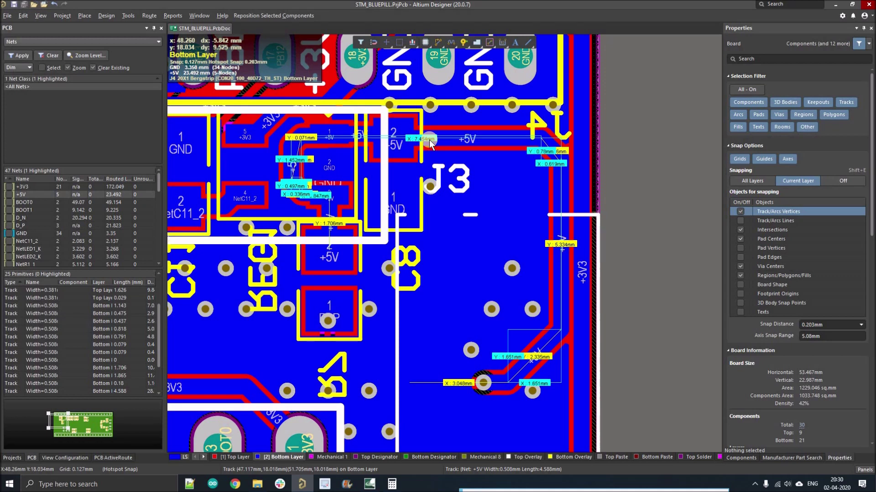
scroll(449, 193, "down", 2, "ctrl")
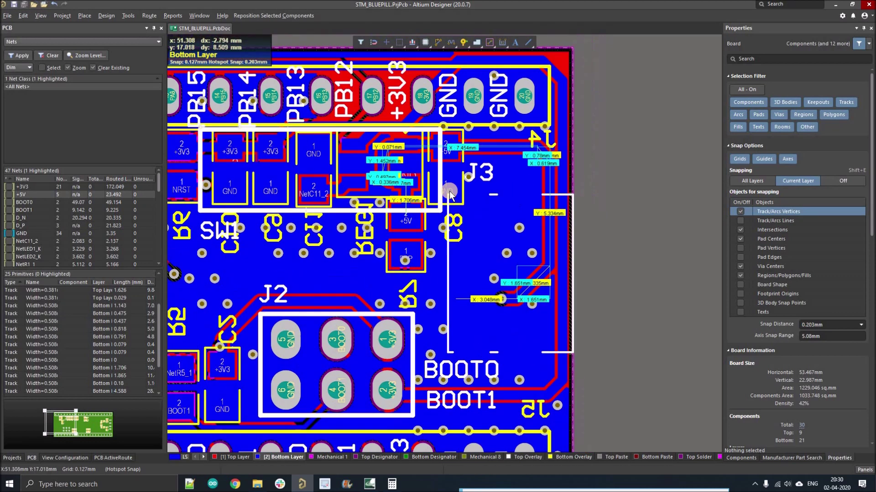
scroll(449, 194, "up", 1, "ctrl")
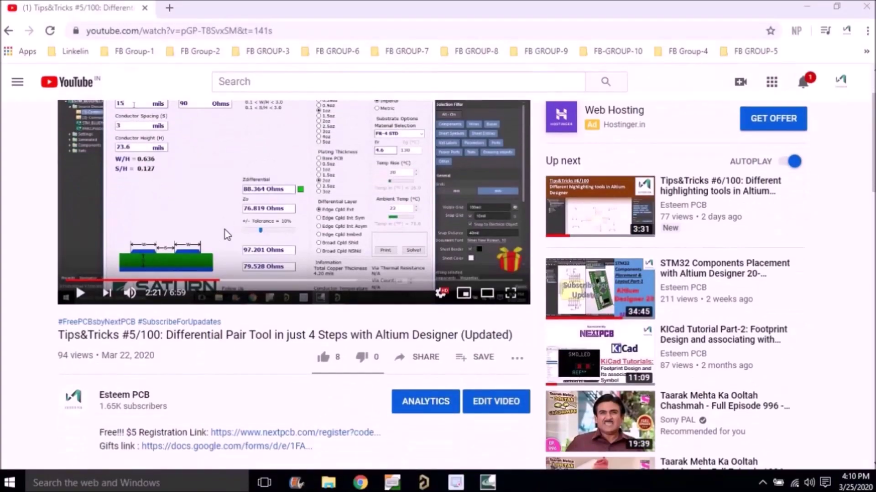
Open the nextpcb.com/register $5 link from the video description in a new tab.
scroll(152, 205, "down", 6)
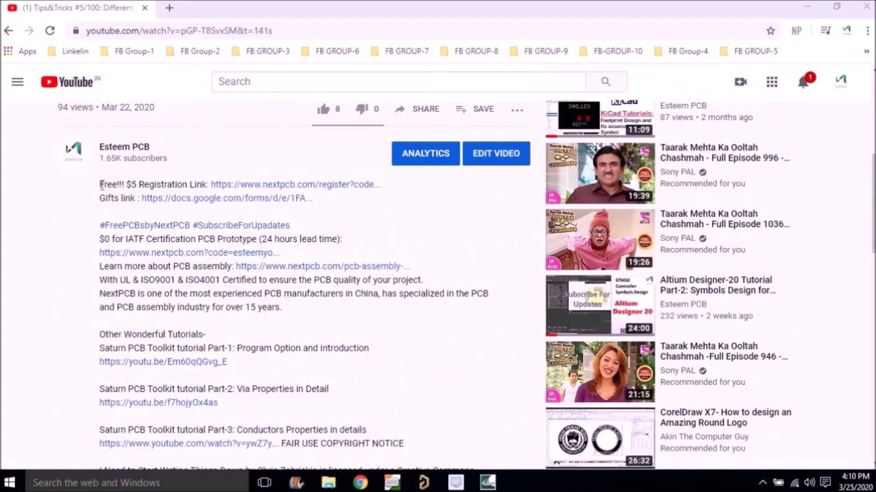
left_click_drag(102, 185, 388, 187)
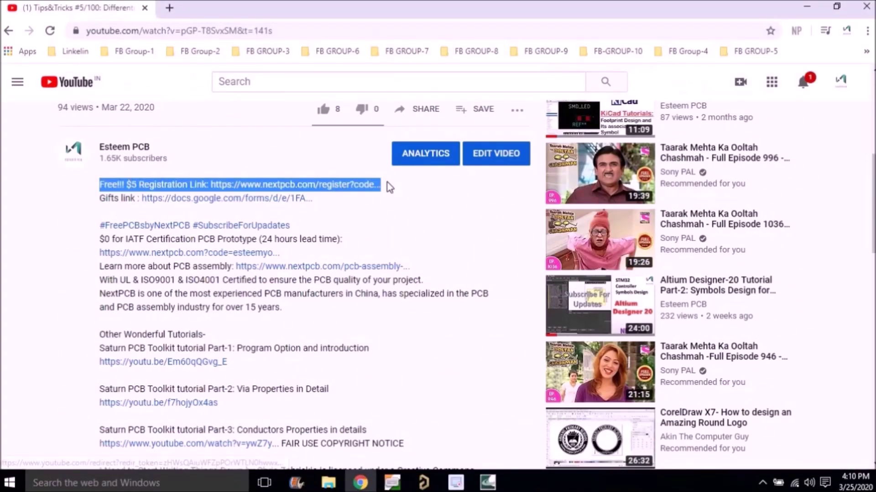
left_click(394, 204)
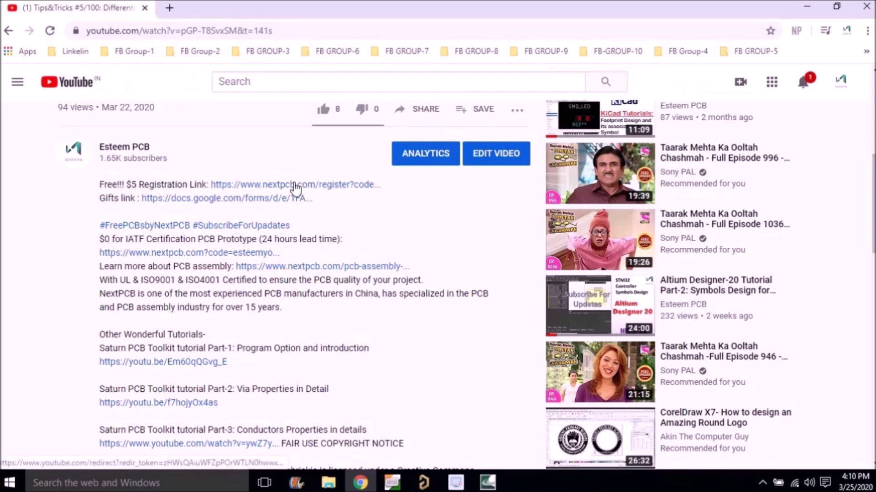
left_click(296, 185)
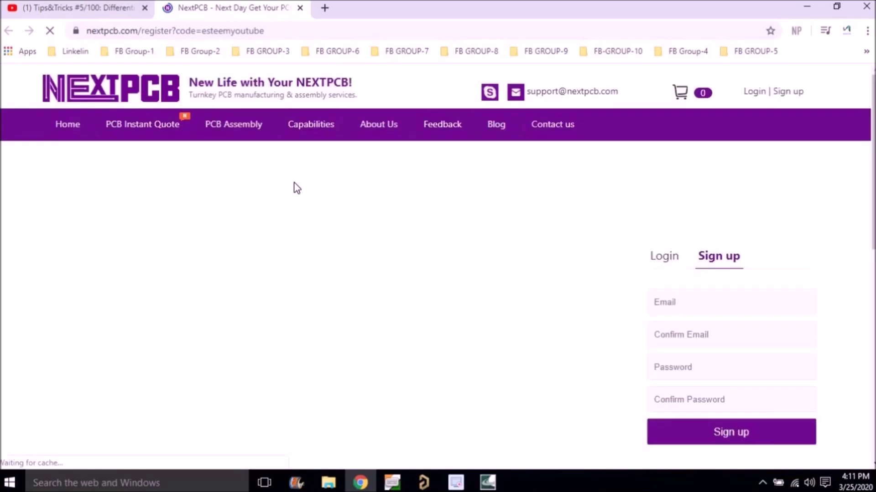
Sign up for a NextPCB account using the user's email, confirming it and passing the robot check.
scroll(319, 174, "down", 1)
left_click(763, 238)
key("ctrl+a")
key("BackSpace")
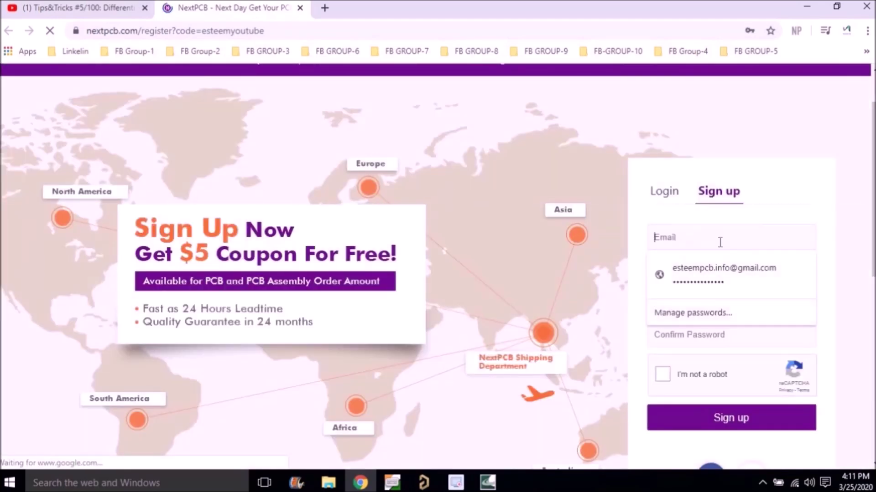
left_click(695, 272)
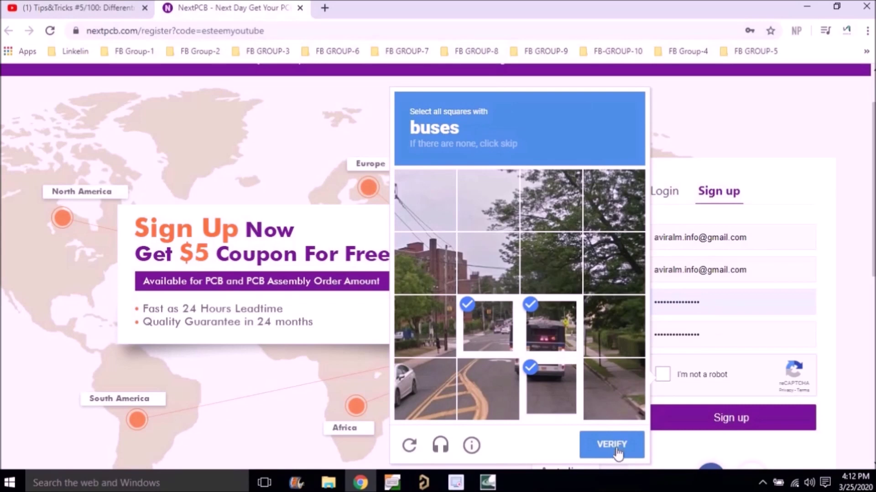
left_click(618, 453)
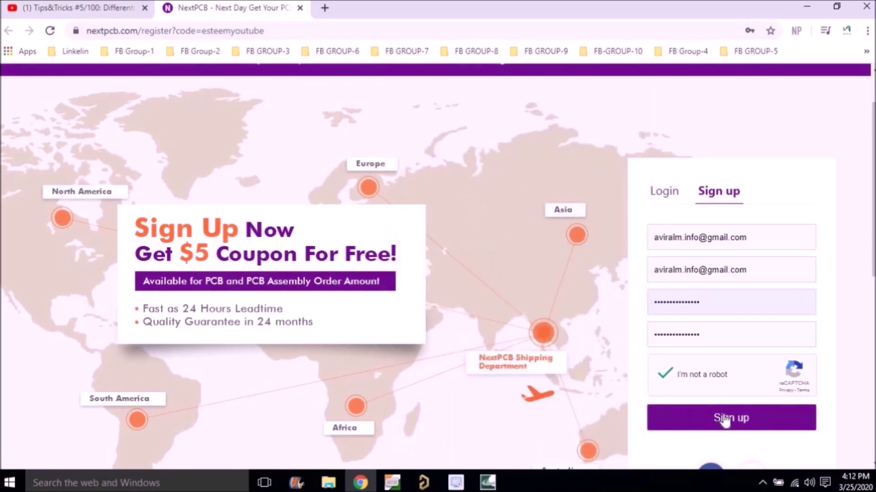
left_click(729, 419)
Open My Coupons and highlight the valid $5 new-customer coupon's usage note.
scroll(420, 348, "down", 2)
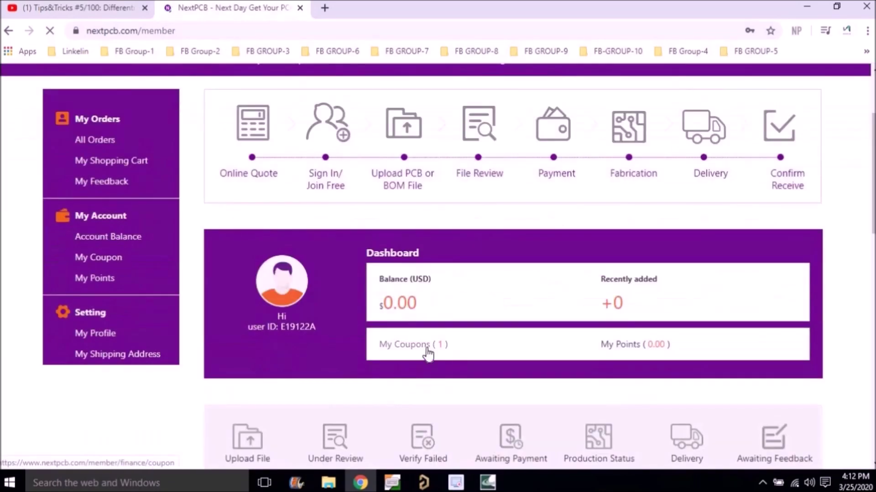
left_click(420, 349)
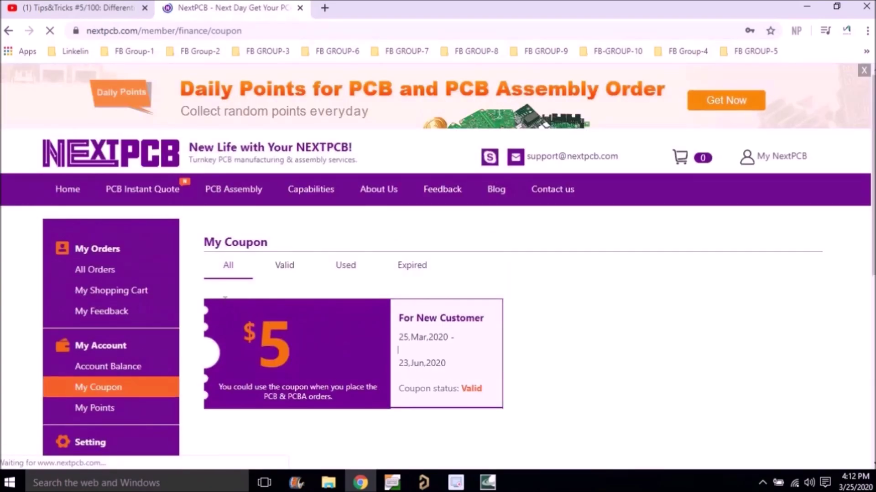
left_click_drag(219, 387, 378, 386)
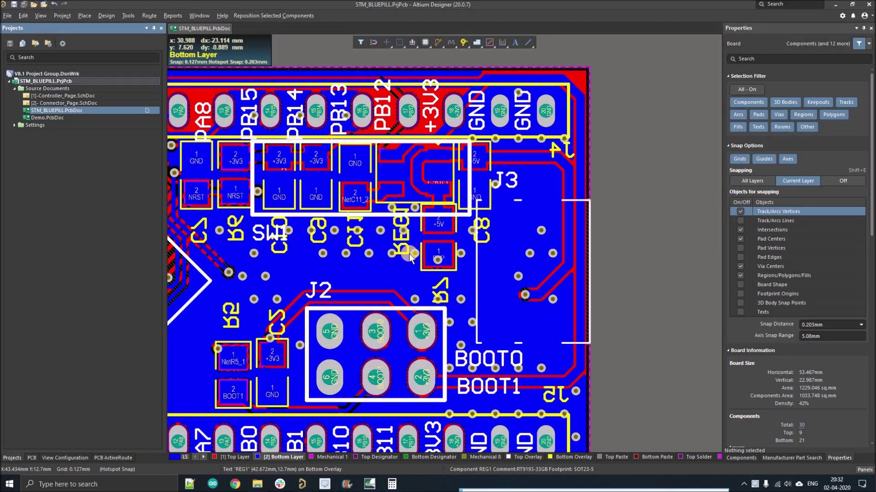
Zoom in near REG1, highlight the +5V net with other nets dimmed, and pan right to its tracks.
scroll(409, 257, "up", 4, "ctrl")
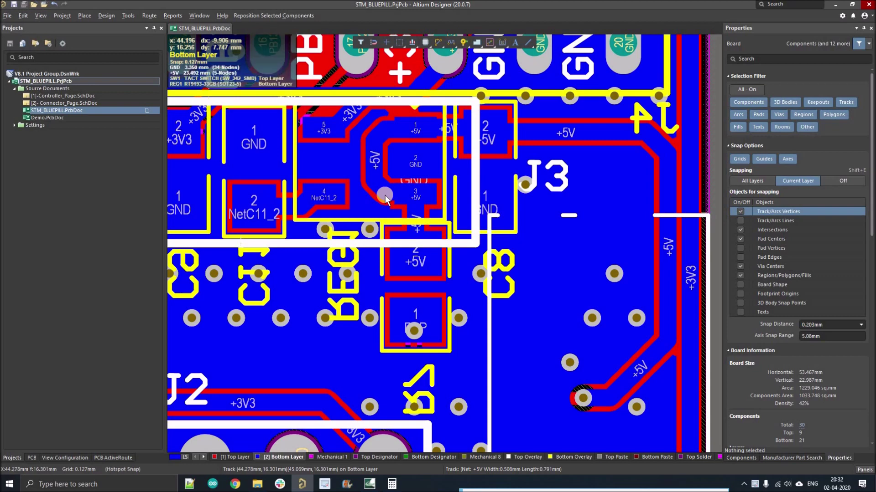
left_click(385, 197, "ctrl")
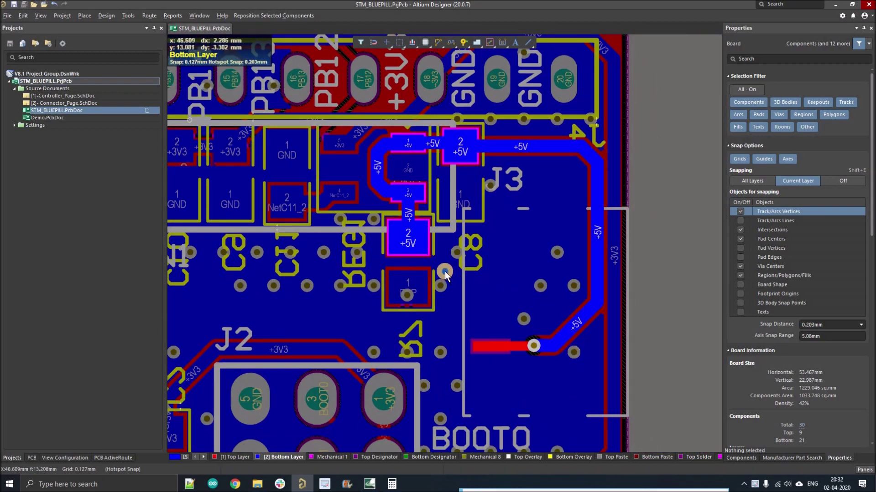
right_click_drag(444, 272, 469, 280)
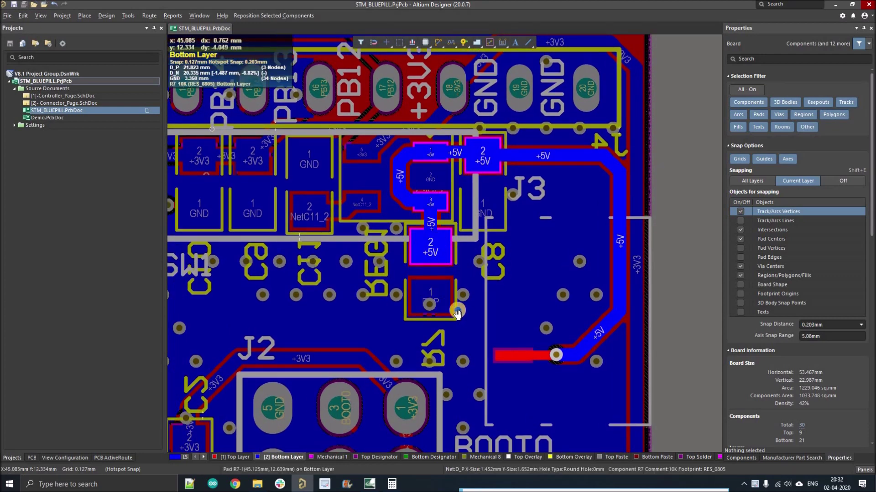
right_click_drag(457, 314, 478, 312)
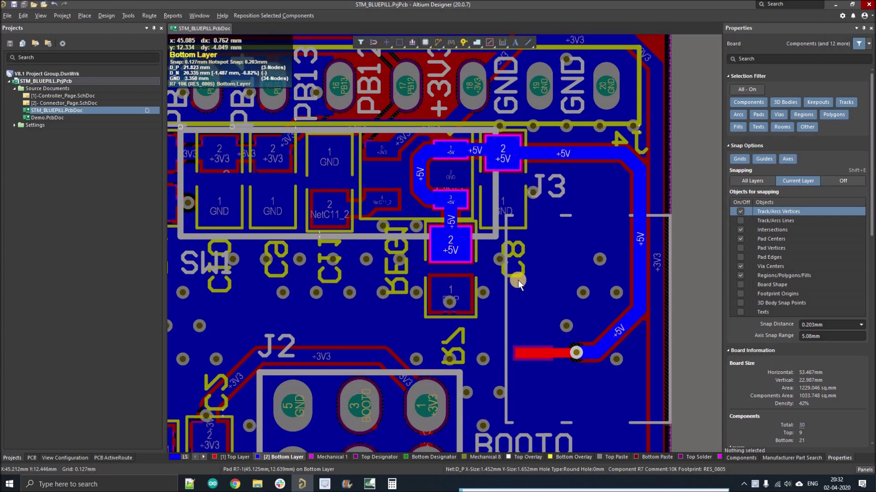
Measure Distance from the lower +5V pad to pad 3 (2.275 mm) and on to the bend (0.849 mm).
key("ctrl+m")
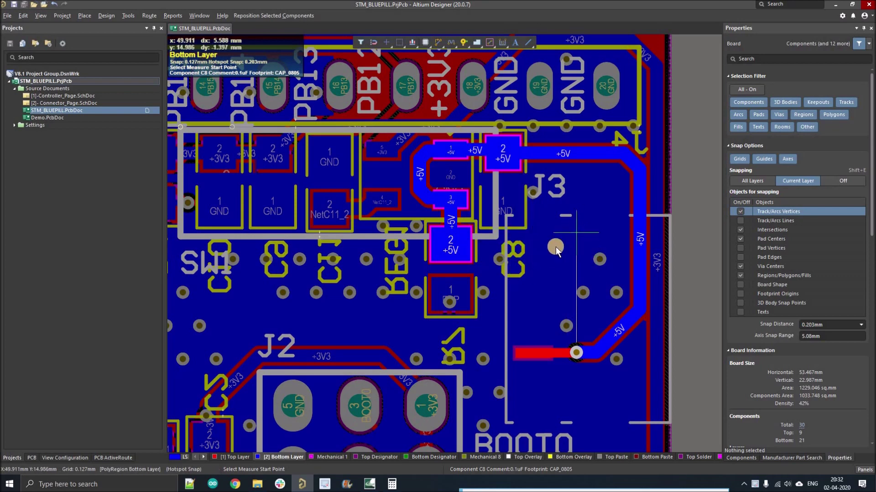
scroll(450, 247, "up", 2, "ctrl")
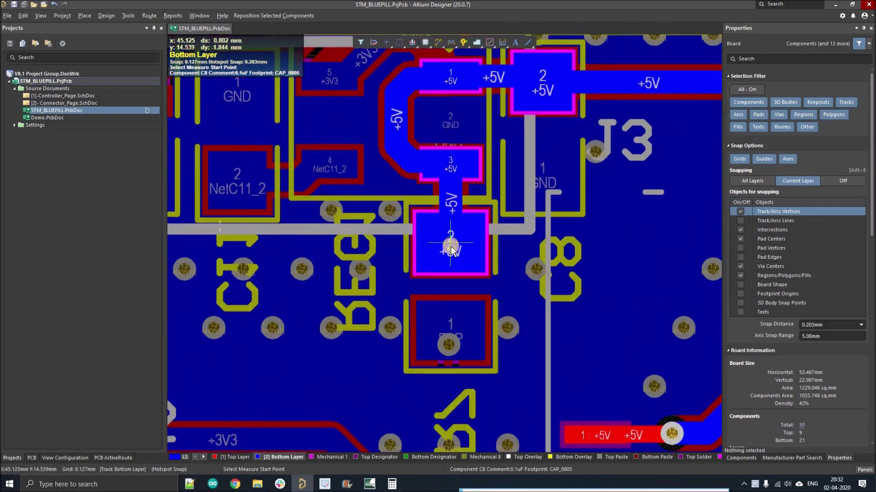
scroll(451, 246, "up", 1, "ctrl")
scroll(451, 247, "down", 2, "ctrl")
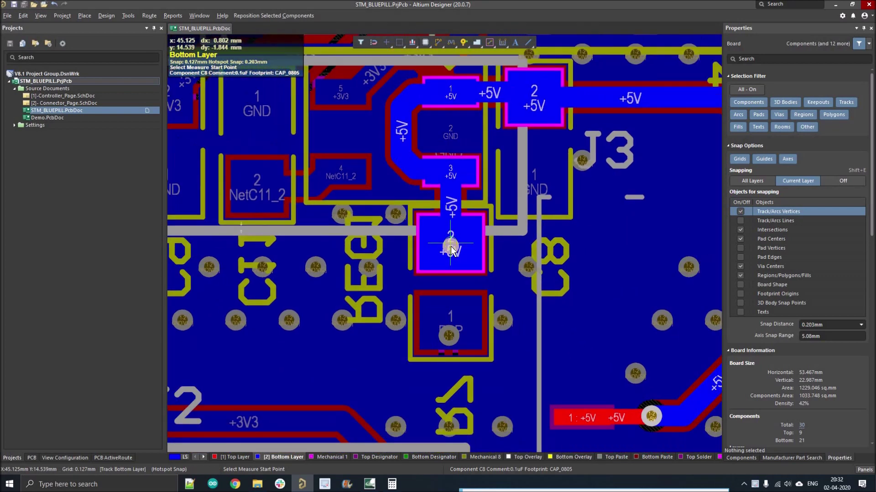
left_click(452, 270)
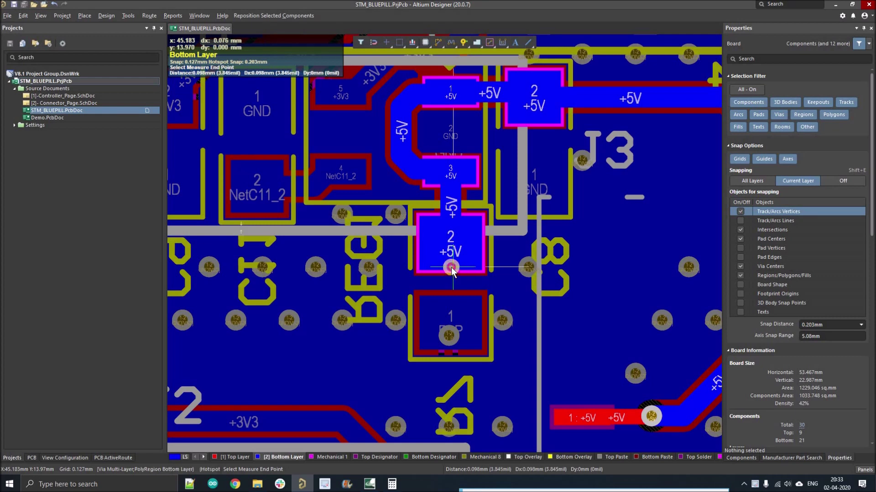
left_click(455, 172)
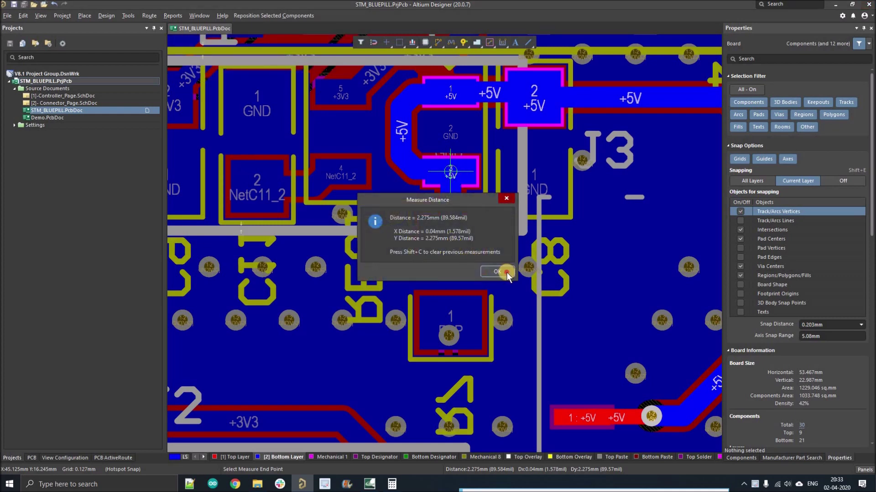
key("Return")
left_click(451, 170)
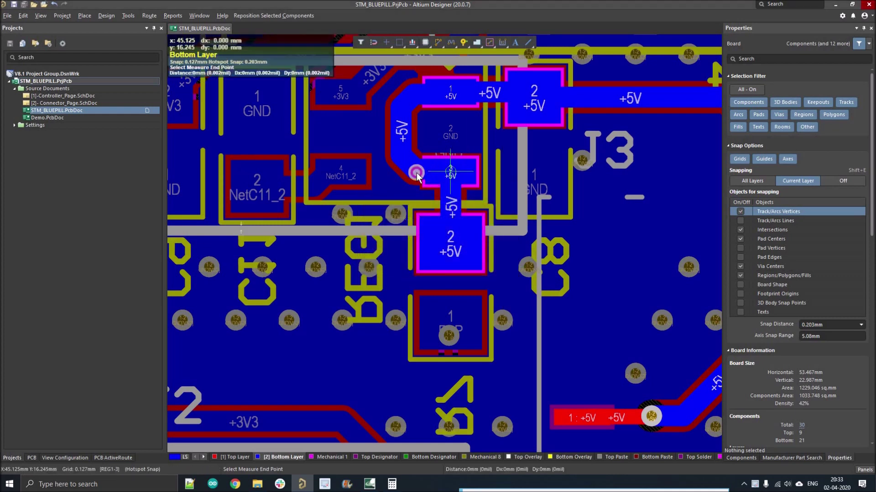
left_click(412, 173)
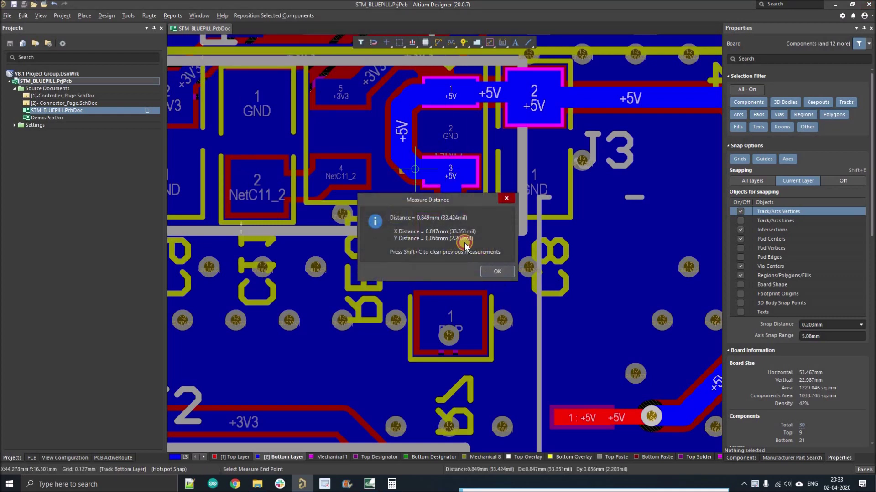
key("Return")
Measure the +5V segments from the bend up to the top pad, including a 1.143 mm run.
left_click(412, 165)
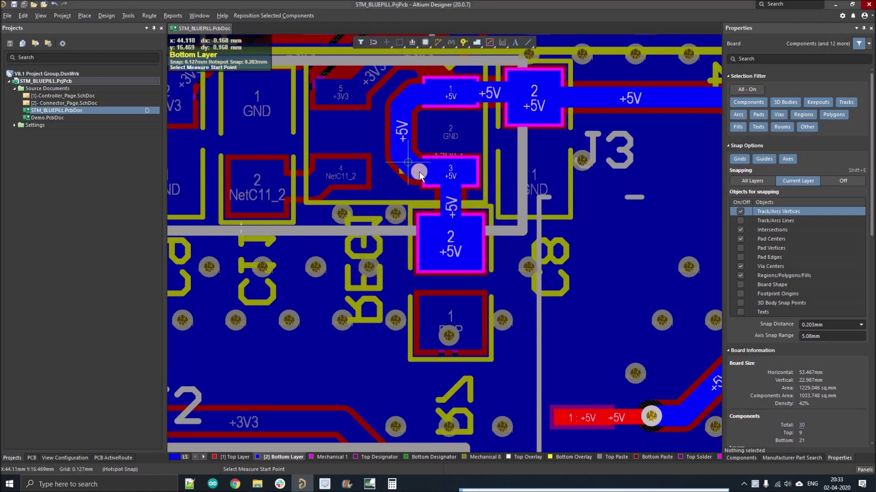
left_click(403, 152)
left_click(489, 269)
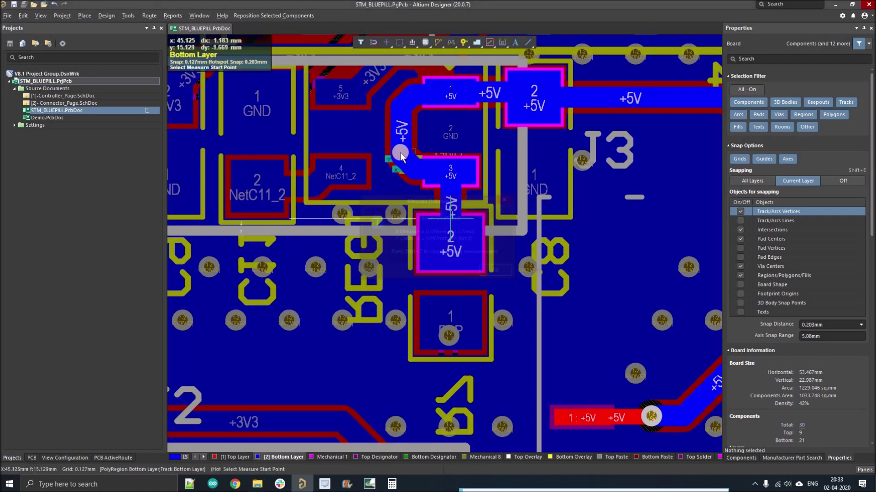
left_click(401, 153)
left_click(401, 107)
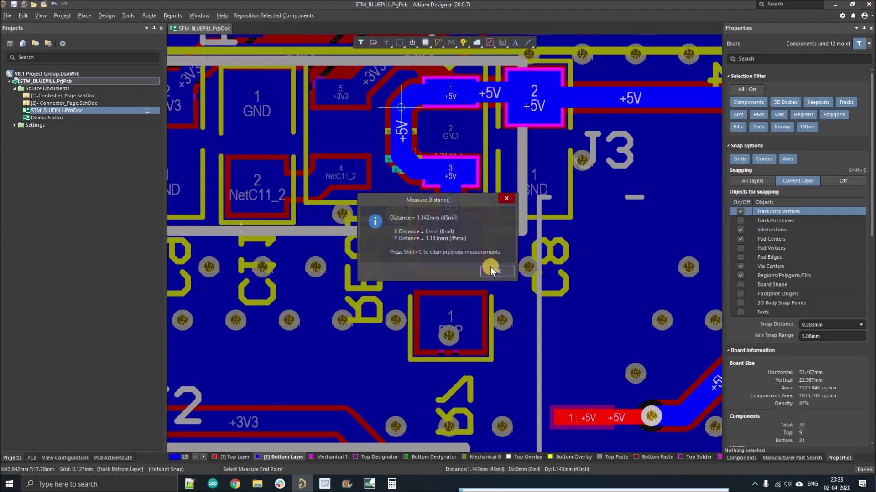
left_click(491, 270)
left_click(400, 108)
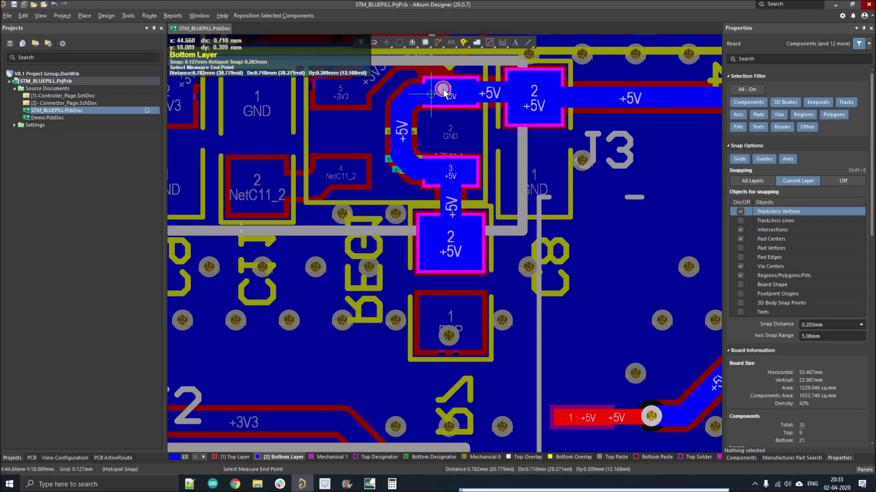
left_click(470, 242)
left_click(492, 270)
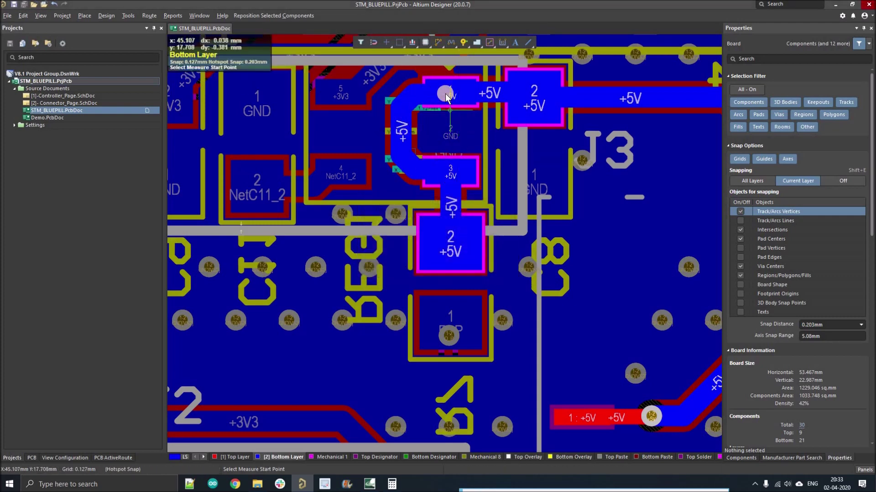
Measure the right-hand run toward J3: 6.636 mm, the corner diagonal, and 5.334 mm vertical.
left_click(446, 97)
scroll(447, 98, "down", 2, "ctrl")
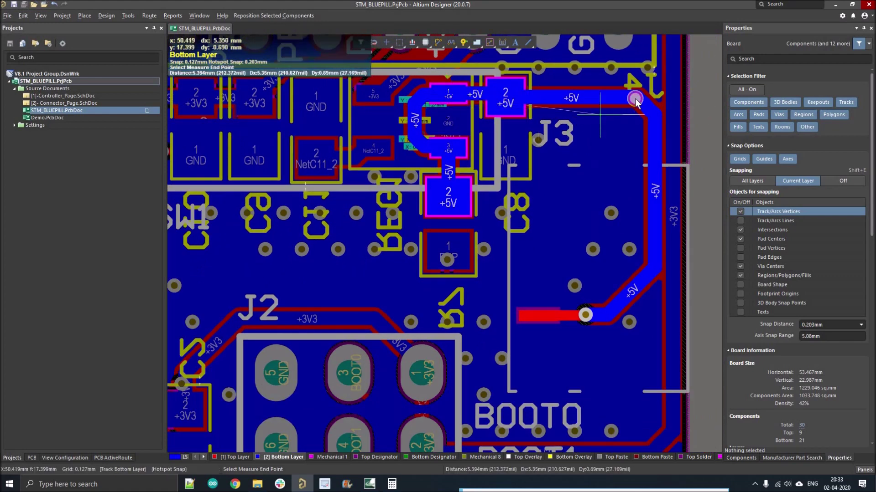
left_click(636, 98)
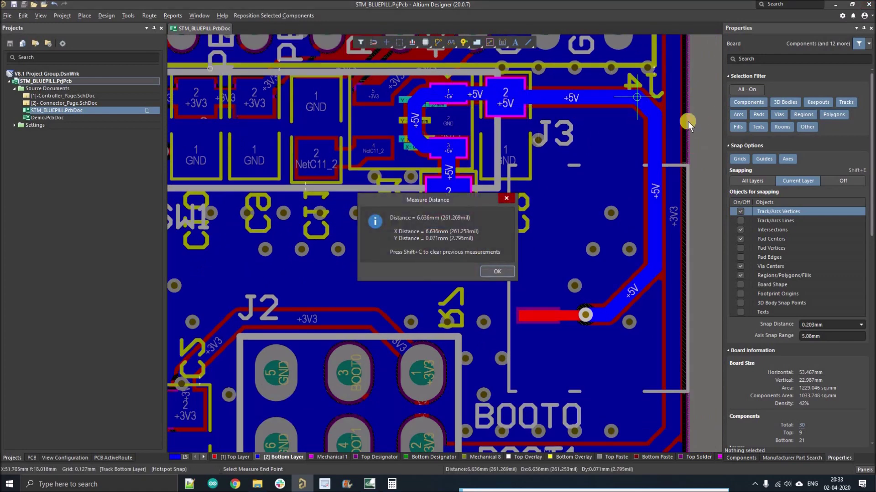
key("Return")
left_click(644, 108)
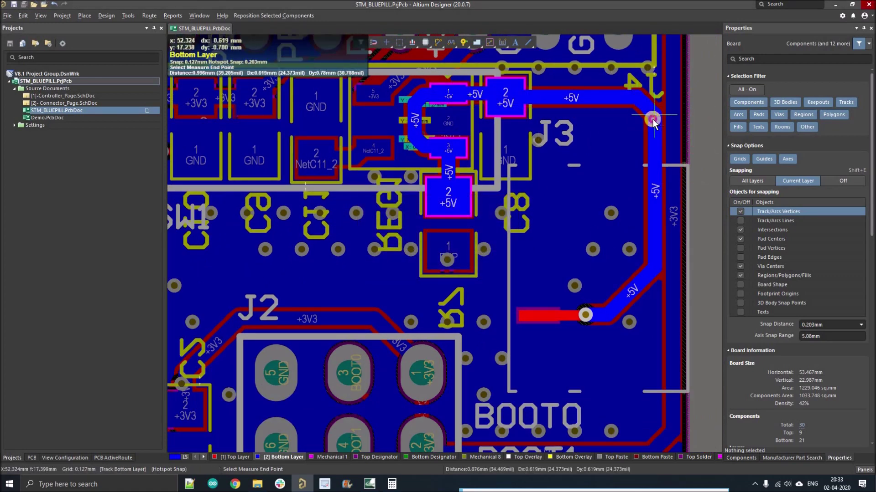
left_click(652, 120)
key("Return")
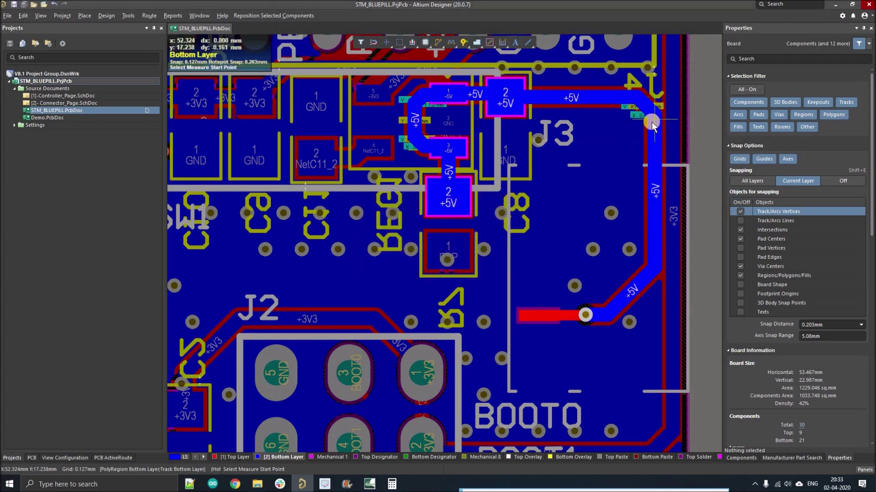
left_click(661, 217)
left_click(656, 269)
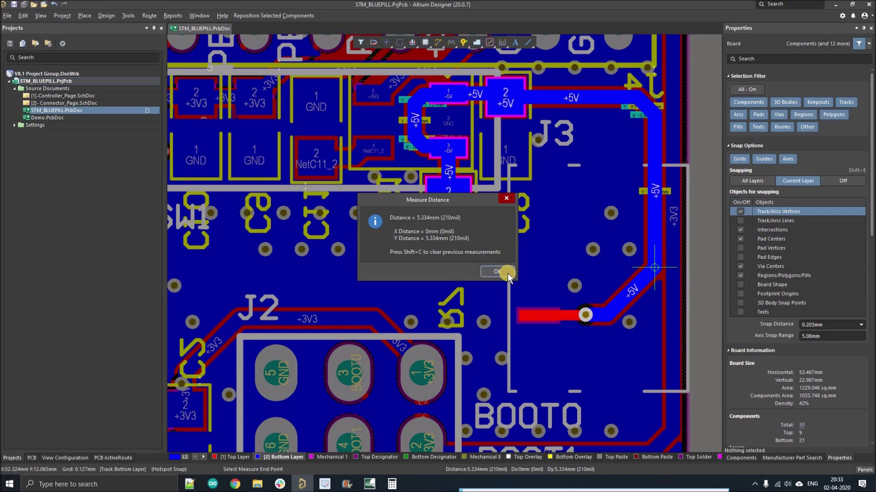
key("Return")
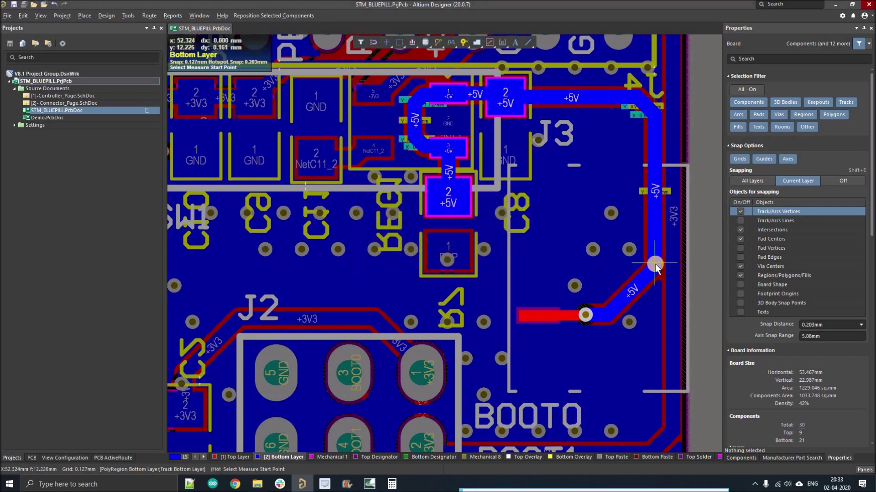
Measure the bend to the via and the 3.312 mm red track, then exit the measure tool.
left_click(655, 264)
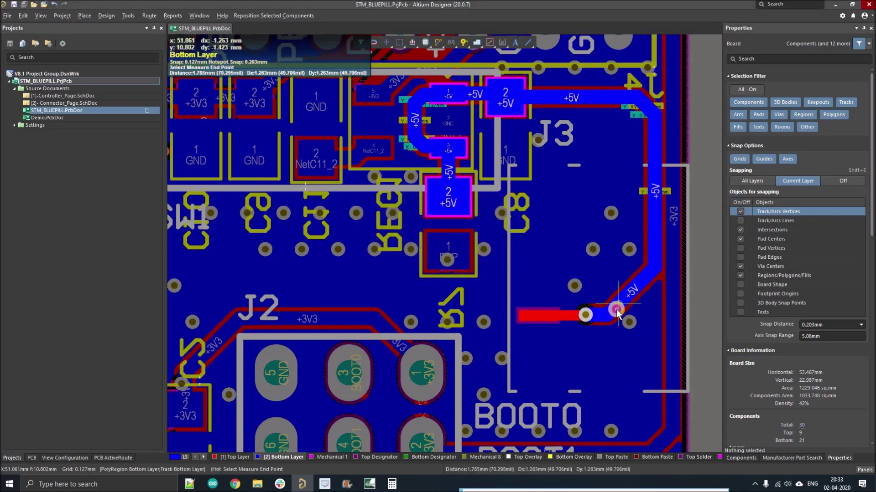
left_click(616, 312)
key("Return")
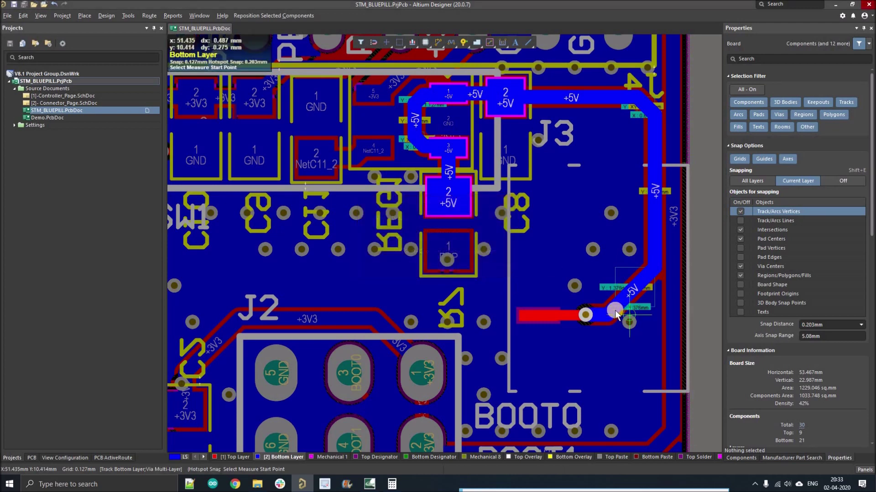
left_click(576, 325)
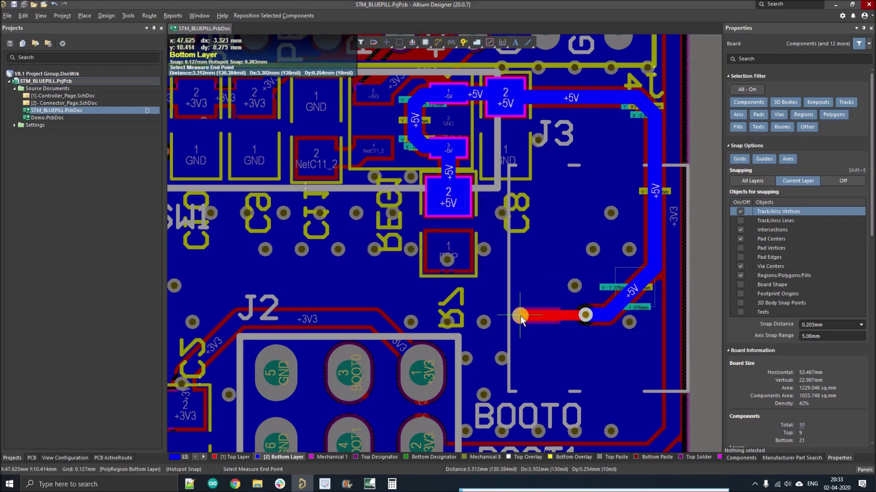
left_click(521, 316)
key("Return")
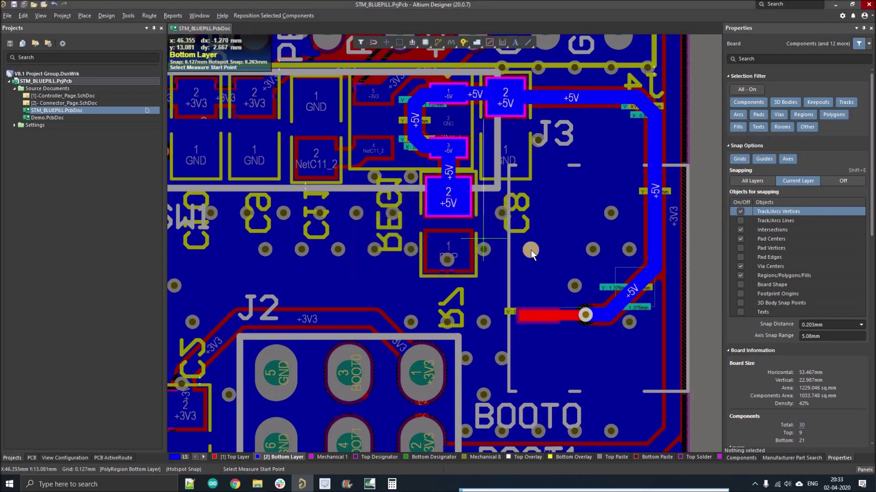
scroll(530, 250, "down", 2, "ctrl")
right_click(614, 240)
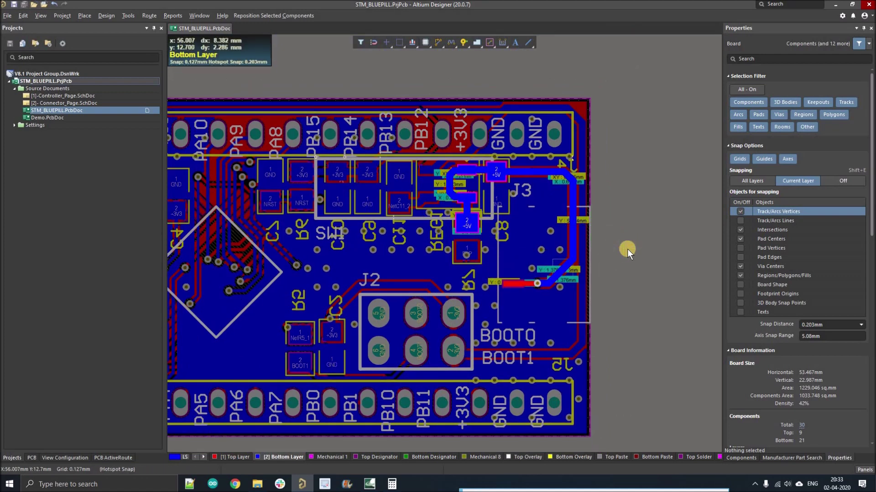
Zoom in, bring Calculator beside the board, and clear its previous 23.89 sum to 0.
scroll(491, 195, "up", 2, "ctrl")
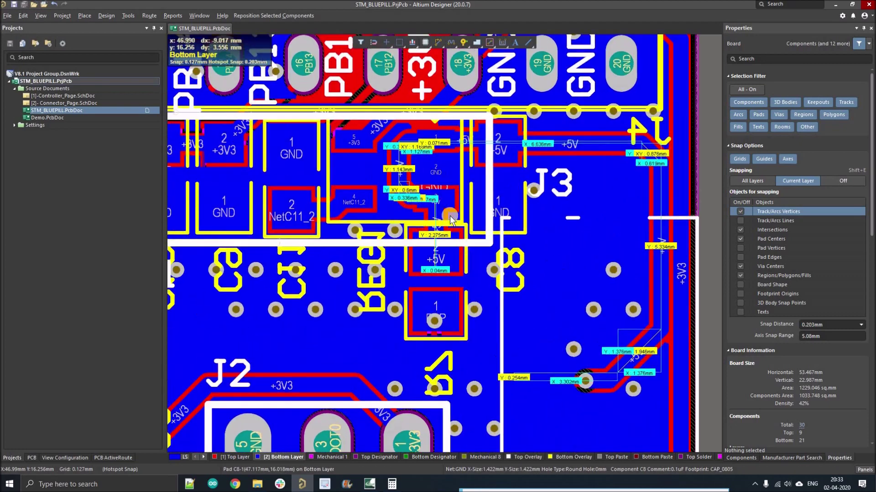
scroll(424, 223, "down", 2, "ctrl")
scroll(474, 255, "up", 3, "ctrl")
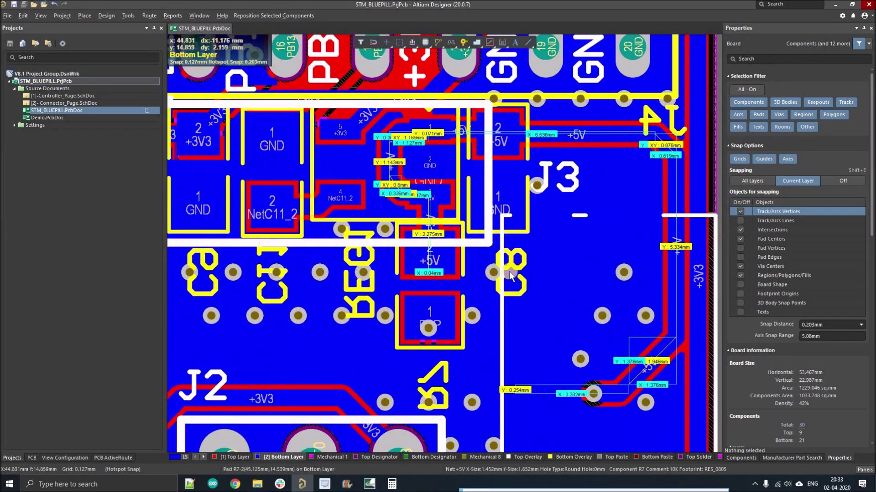
left_click(392, 485)
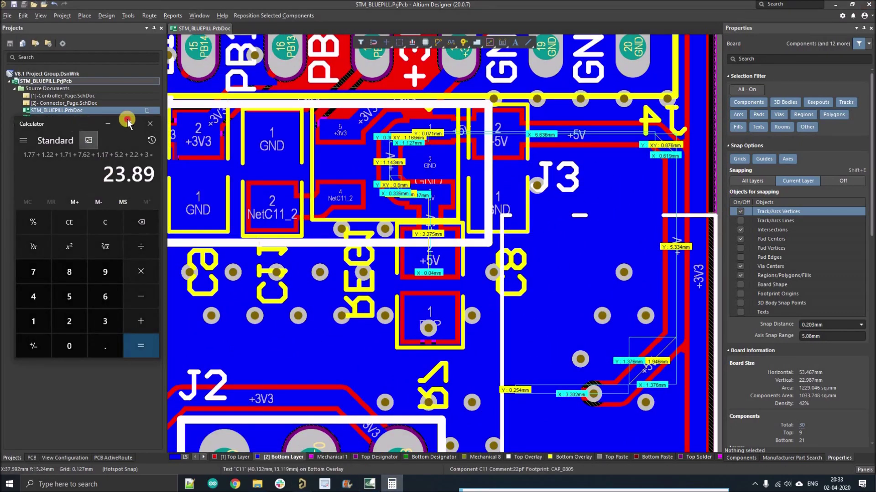
left_click_drag(127, 122, 194, 120)
left_click(149, 220)
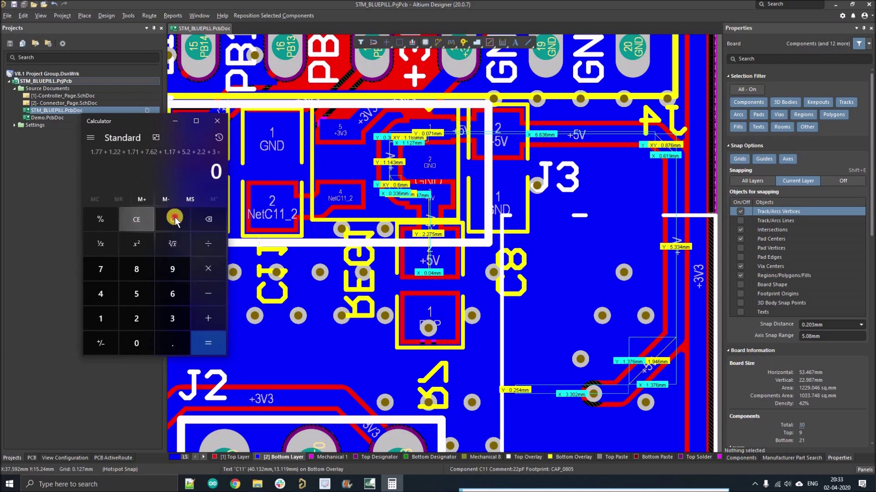
left_click(173, 218)
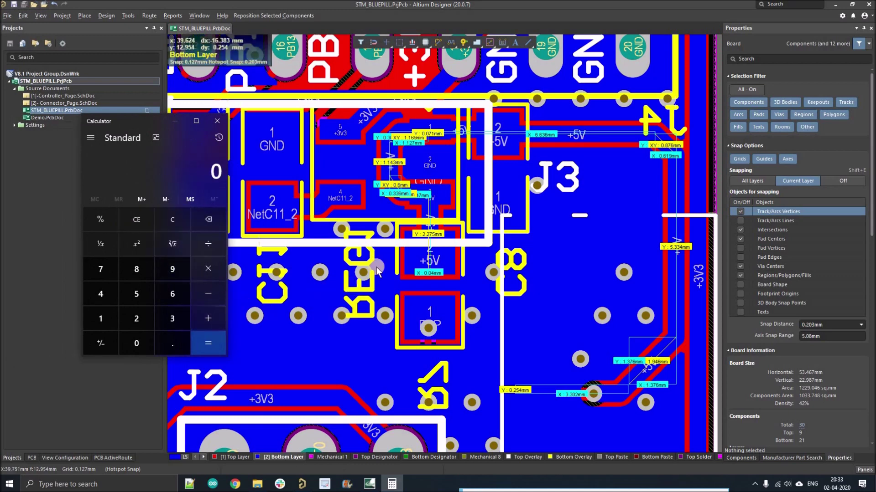
Add the first +5V segment lengths 2.27, 0.8, 0.6 and 1.14 into Calculator.
scroll(426, 236, "up", 1, "ctrl")
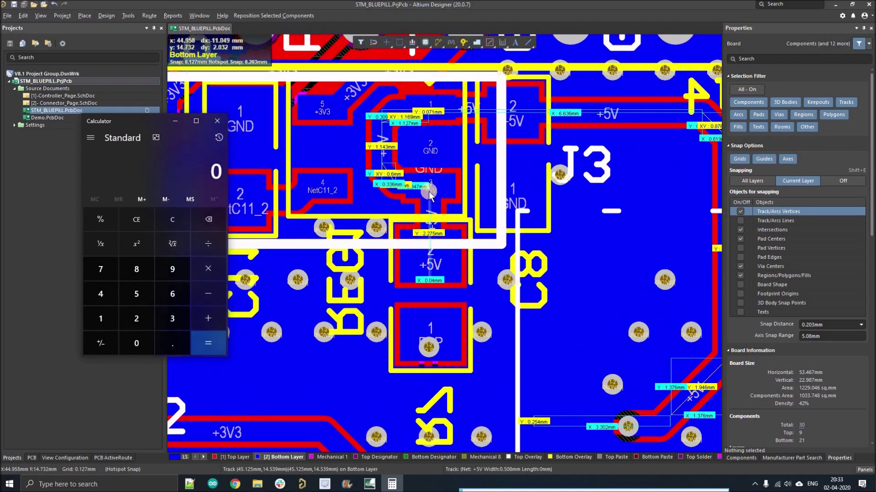
left_click(142, 326)
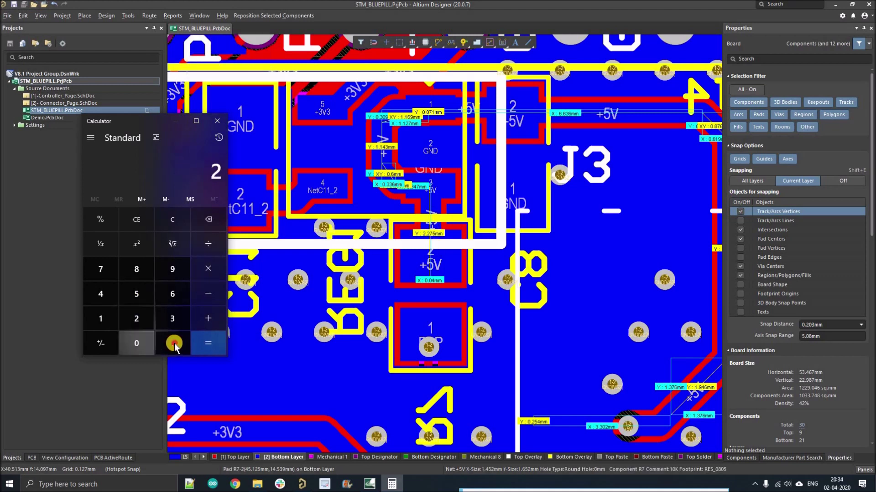
left_click(172, 344)
left_click(101, 272)
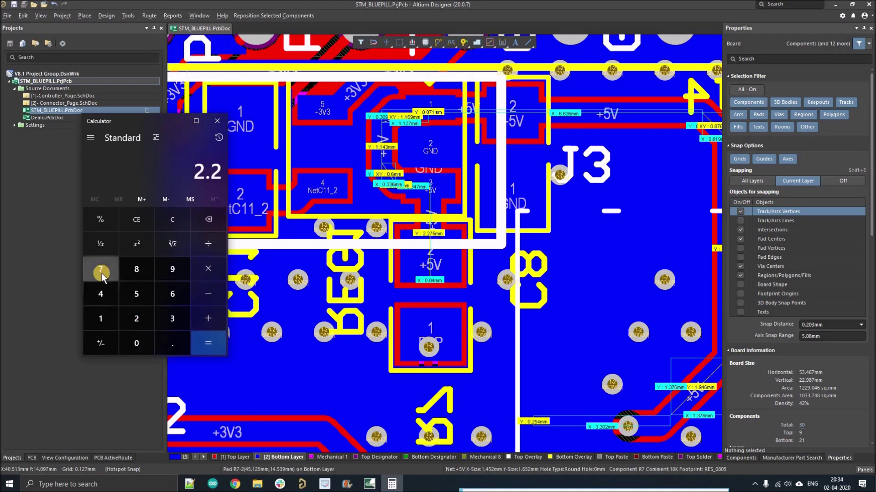
left_click(208, 318)
scroll(410, 184, "up", 6, "ctrl")
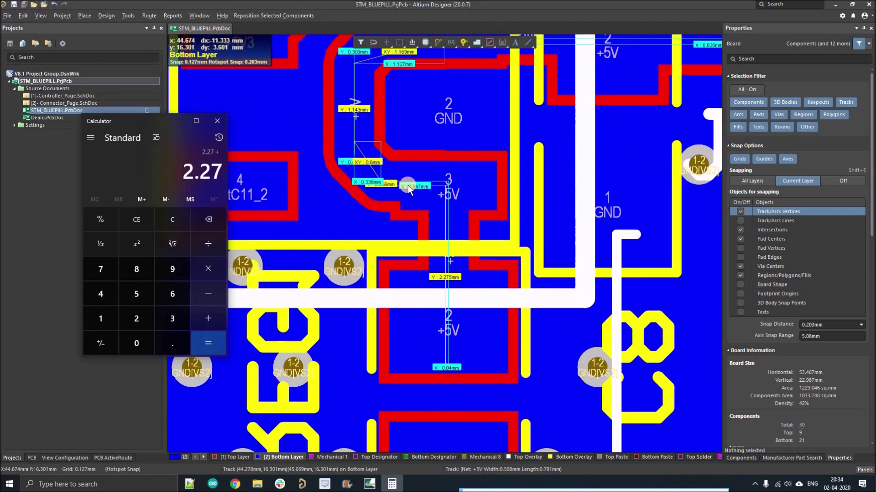
scroll(417, 191, "up", 2, "ctrl")
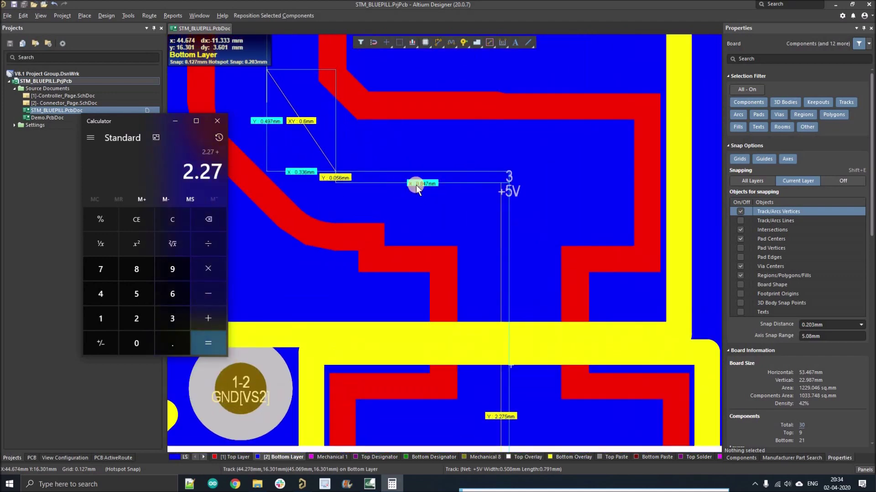
left_click(171, 348)
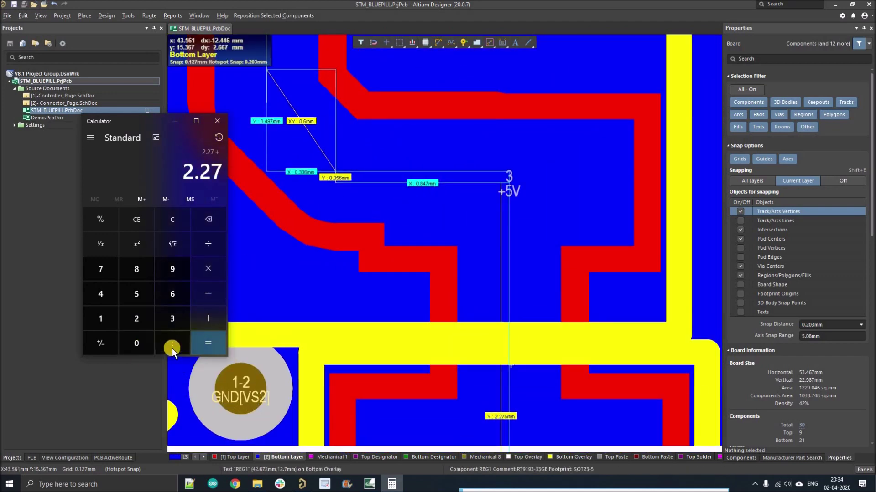
left_click(137, 270)
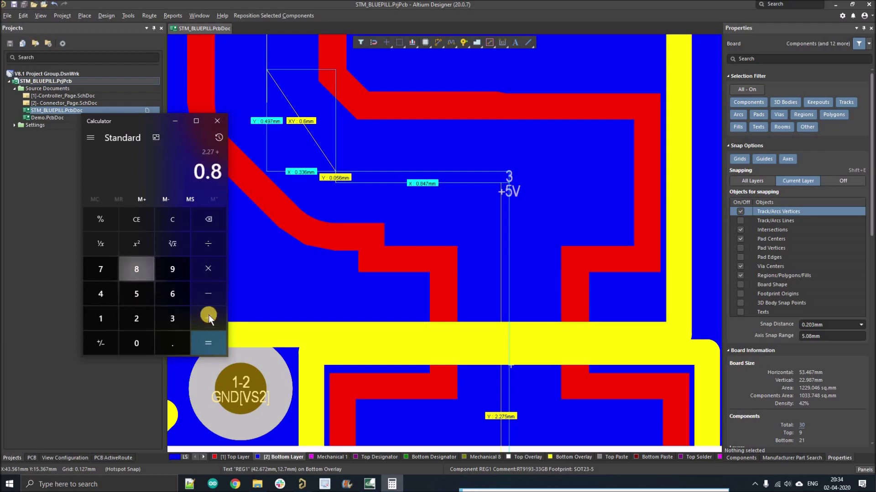
scroll(477, 291, "down", 2, "ctrl")
scroll(379, 204, "down", 1, "ctrl")
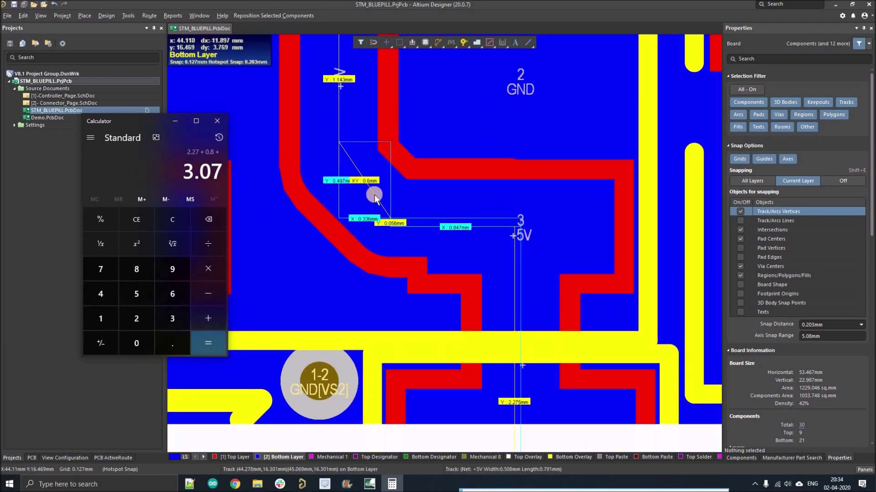
left_click(173, 340)
left_click(172, 295)
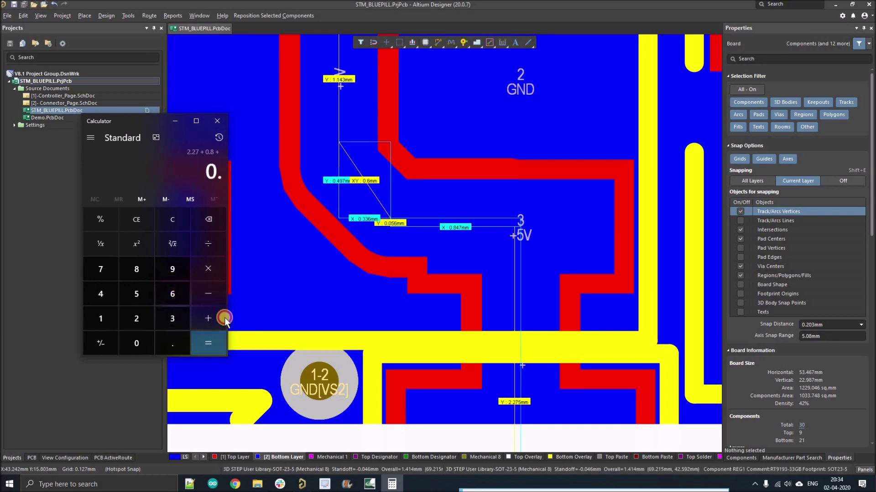
left_click(218, 319)
scroll(372, 172, "down", 2, "ctrl")
scroll(361, 128, "up", 2, "ctrl")
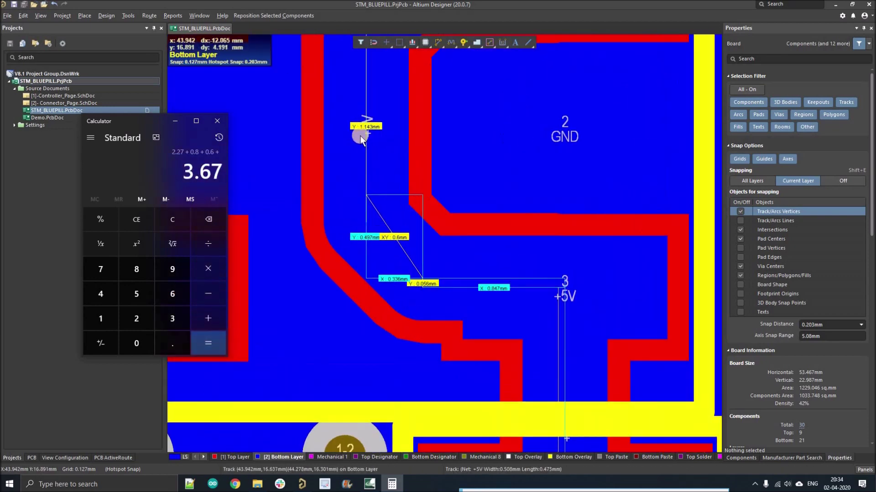
type("1")
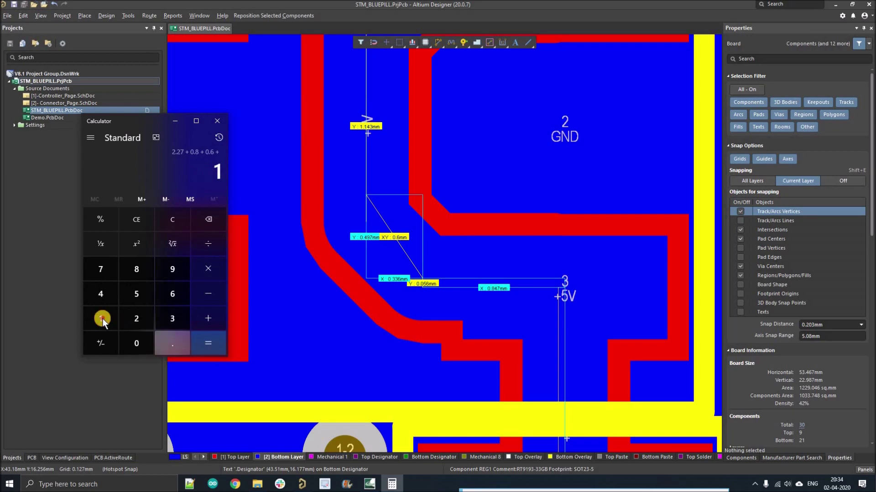
type(".14 +")
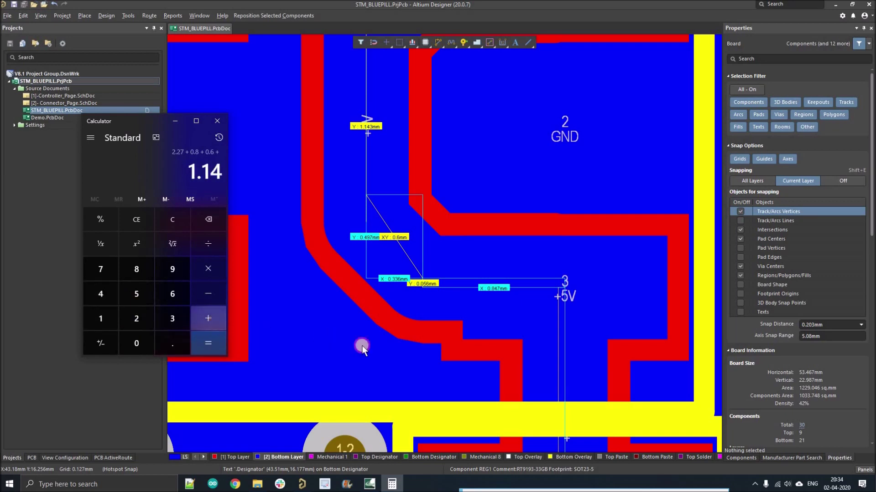
scroll(408, 296, "down", 2, "ctrl")
scroll(434, 157, "up", 2, "ctrl")
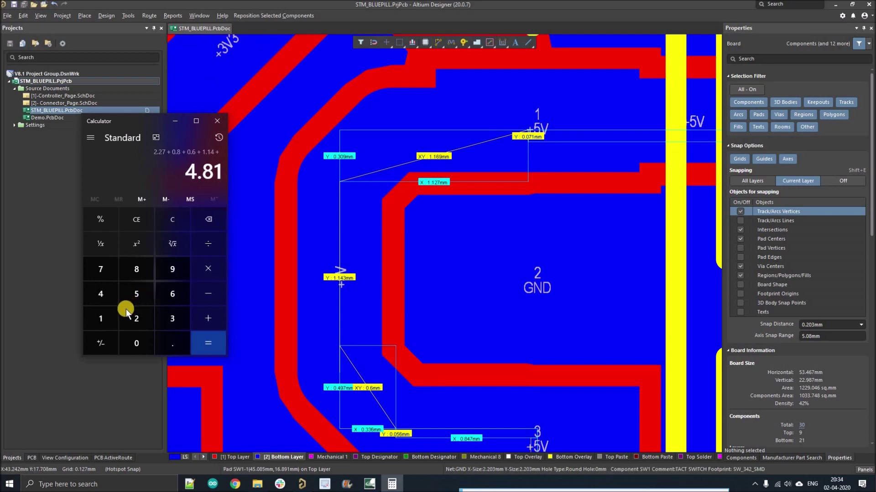
Add 1.16, 6.636 and 0.8 to the running total, reaching 13.406.
left_click(102, 320)
type(".16")
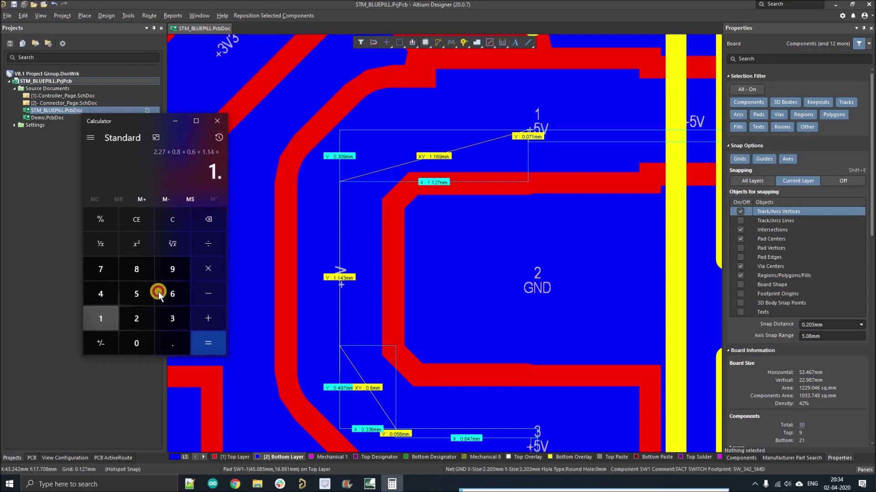
left_click(212, 316)
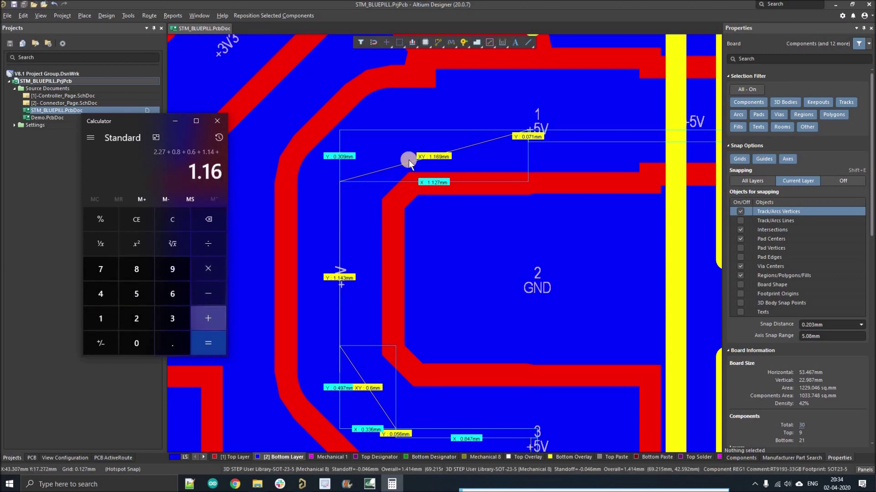
scroll(371, 170, "down", 1, "ctrl")
scroll(370, 170, "down", 2, "ctrl")
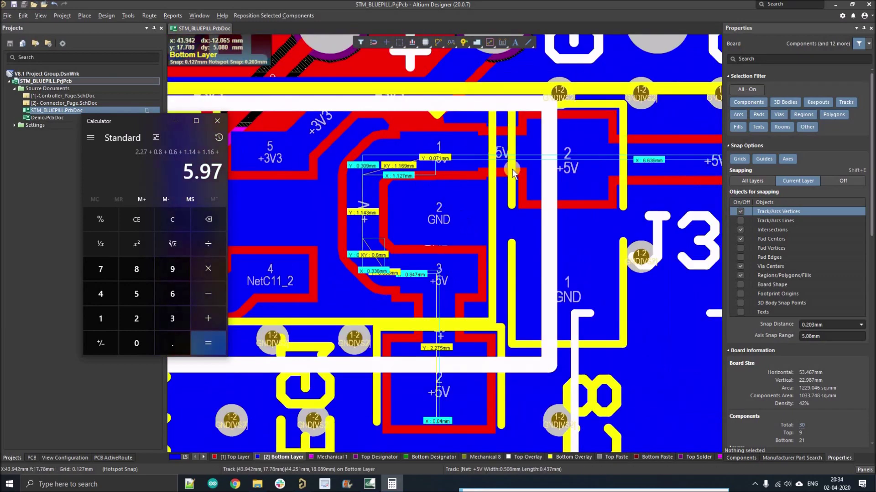
scroll(561, 180, "down", 2, "ctrl")
scroll(583, 151, "up", 3, "ctrl")
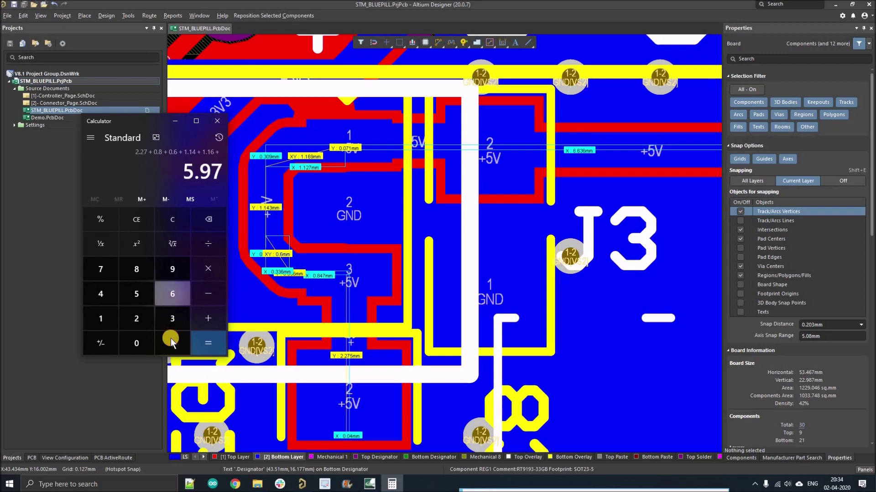
left_click(167, 294)
left_click(169, 297)
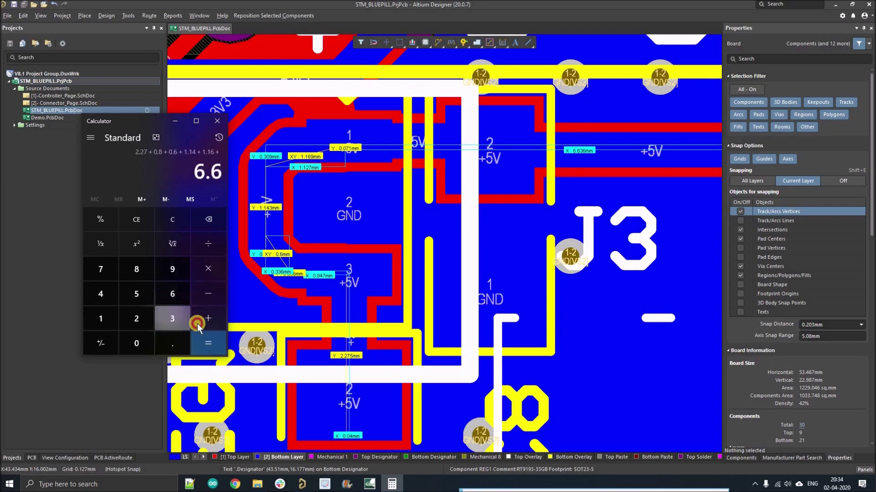
left_click(172, 318)
left_click(173, 295)
left_click(203, 312)
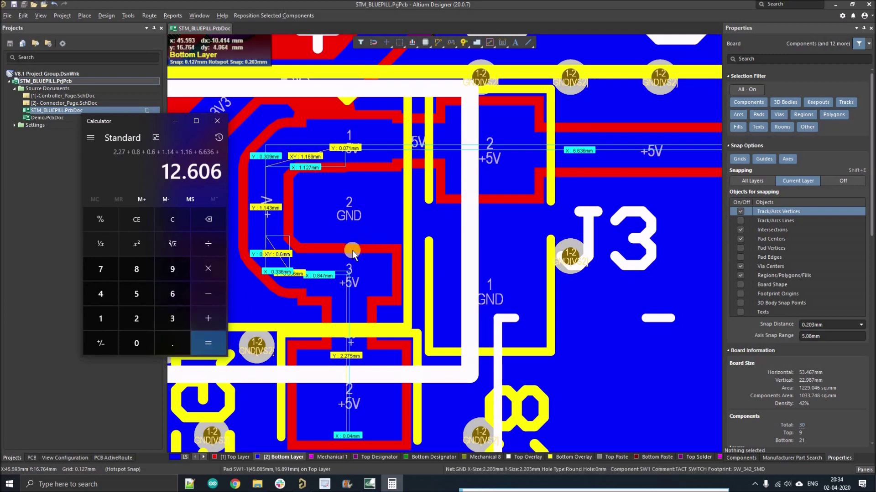
scroll(352, 251, "down", 2, "ctrl")
scroll(581, 203, "up", 5, "ctrl")
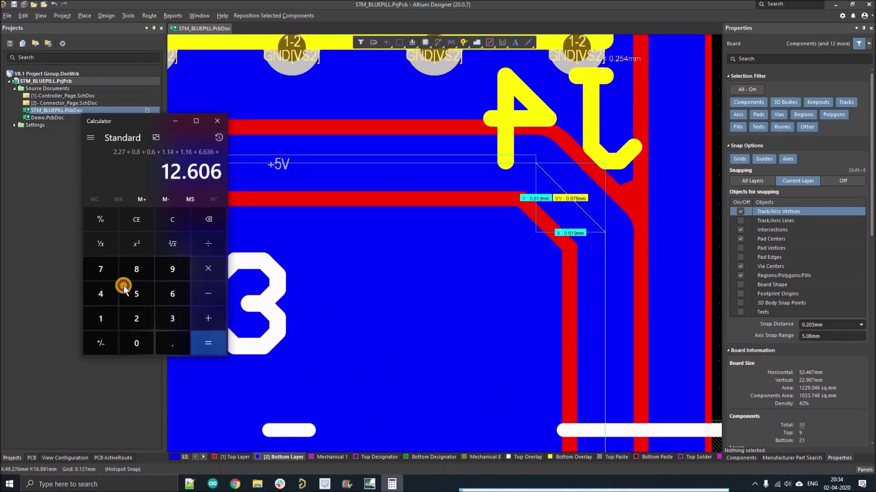
left_click(172, 343)
left_click(130, 270)
left_click(213, 314)
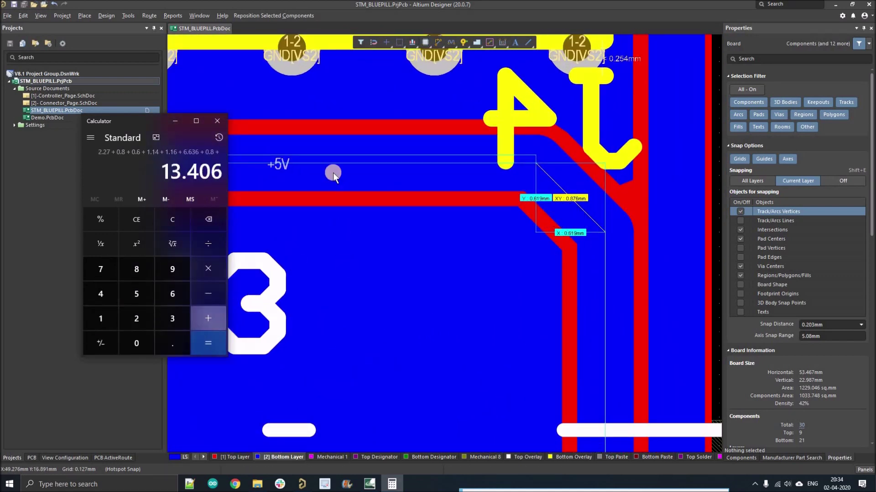
Add 5.33 and 1.9 to the running total, reaching 20.636.
scroll(333, 172, "down", 2, "ctrl")
scroll(540, 262, "down", 4, "ctrl")
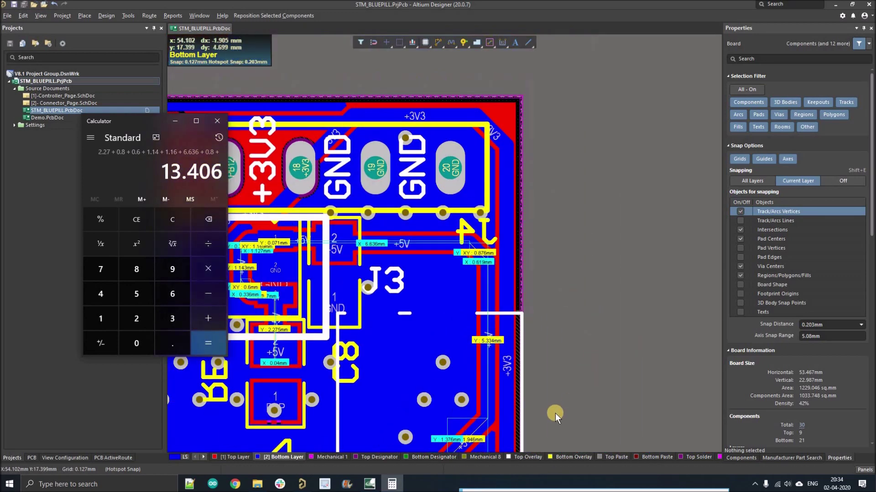
scroll(511, 171, "up", 5, "ctrl")
scroll(511, 171, "up", 1, "ctrl")
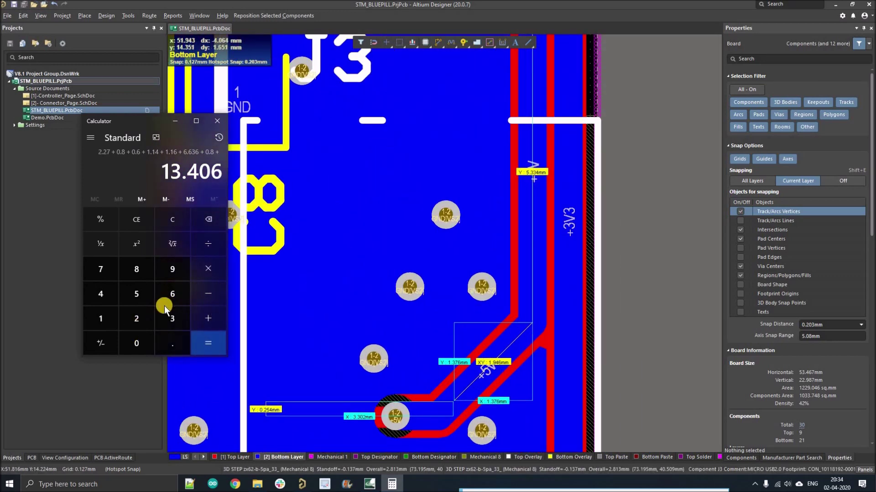
left_click(134, 294)
left_click(172, 342)
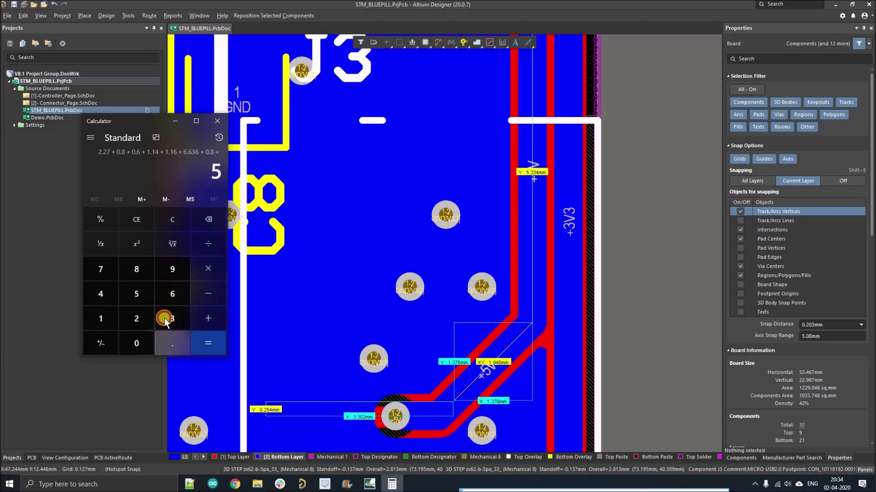
left_click(172, 318)
left_click(172, 318)
key("plus")
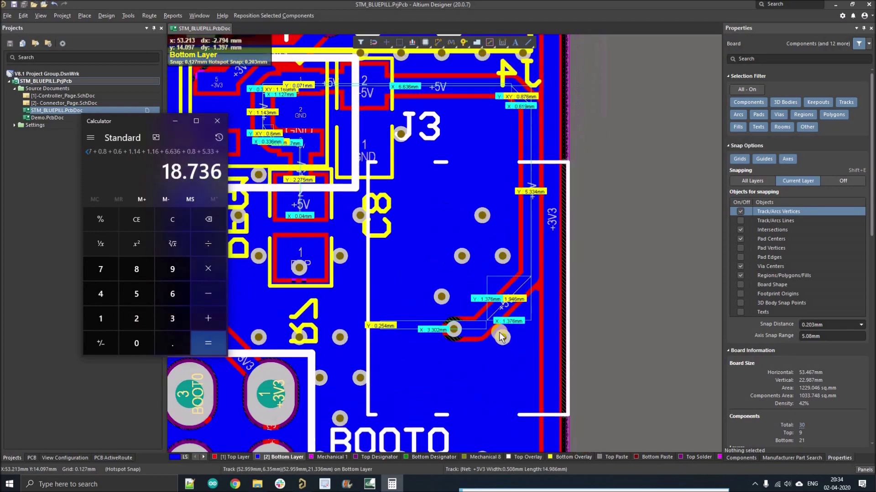
scroll(485, 281, "down", 2, "ctrl")
scroll(518, 282, "up", 2, "ctrl")
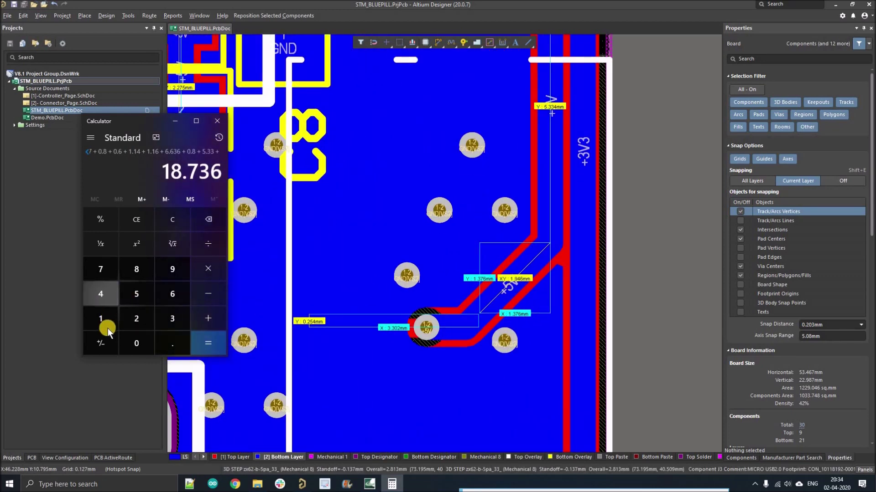
type("1.9")
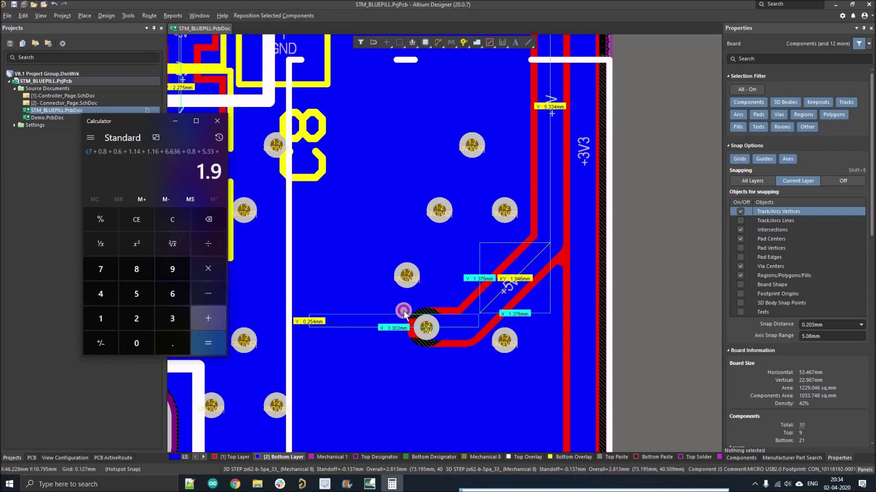
key("plus")
Add the final 3.302 length for a total of 23.938 and select the result.
scroll(434, 316, "down", 1, "ctrl")
scroll(433, 317, "up", 1, "ctrl")
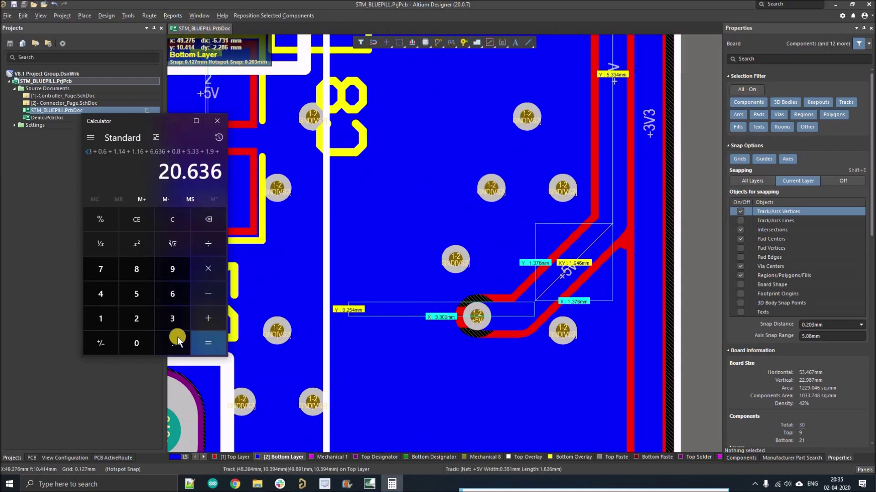
left_click(172, 321)
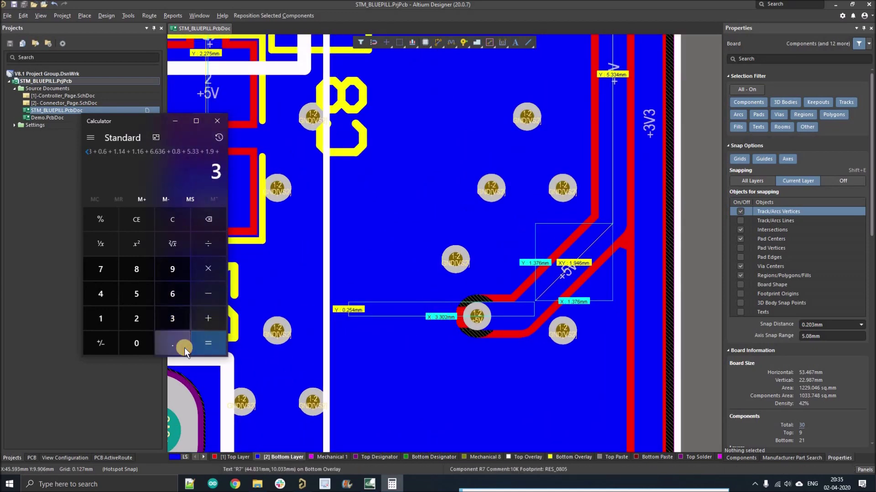
left_click(180, 345)
type("3")
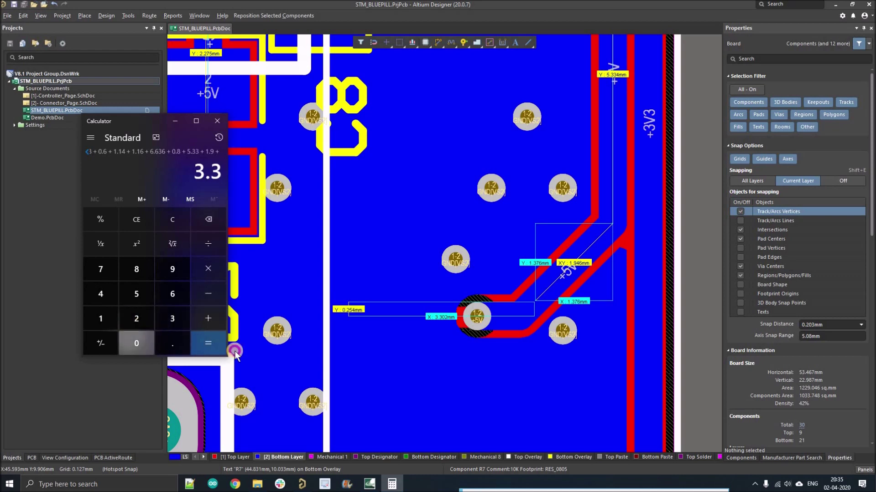
type("02")
left_click(212, 343)
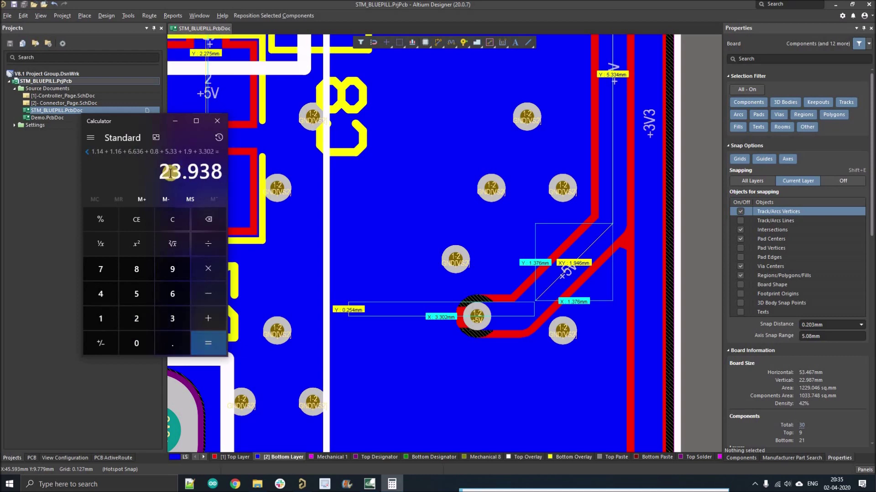
left_click_drag(177, 171, 215, 172)
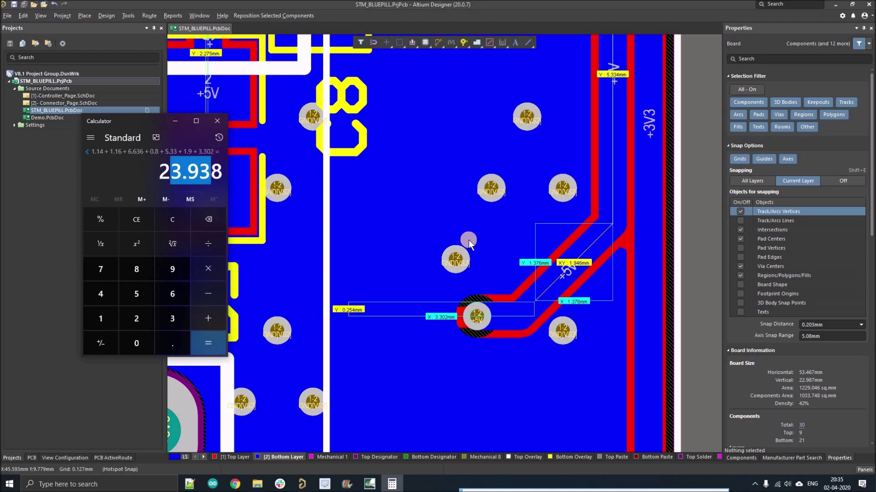
Close Calculator to return to the measured +5V board.
scroll(508, 223, "down", 3, "ctrl")
scroll(509, 225, "down", 6, "ctrl")
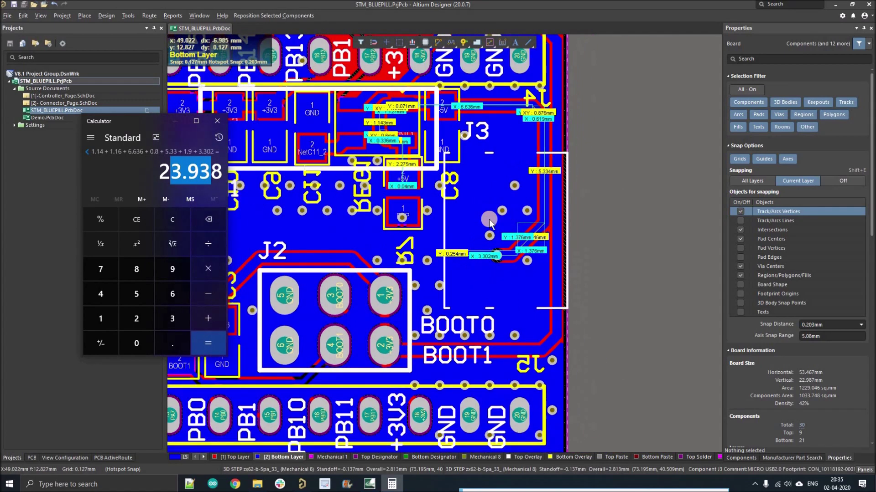
left_click(217, 121)
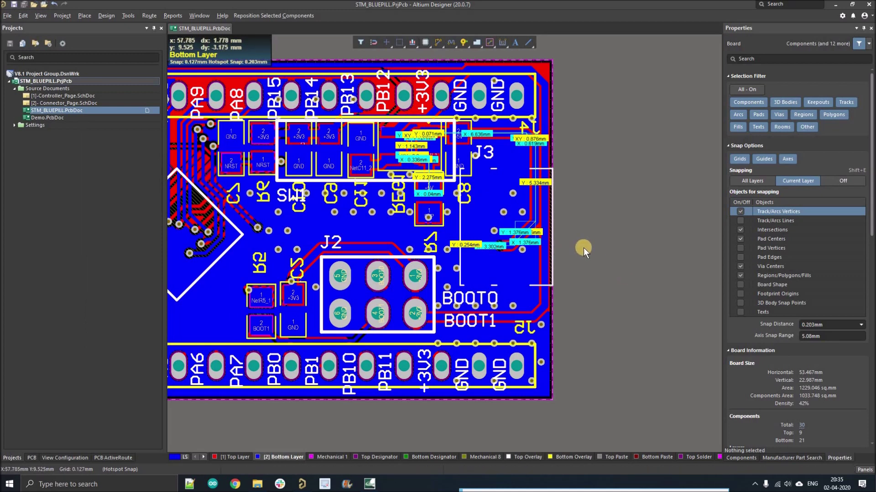
Show the PCB panel in Nets mode with <All Nets>, listing +5V's routed length as 23.492.
scroll(632, 249, "up", 3, "ctrl")
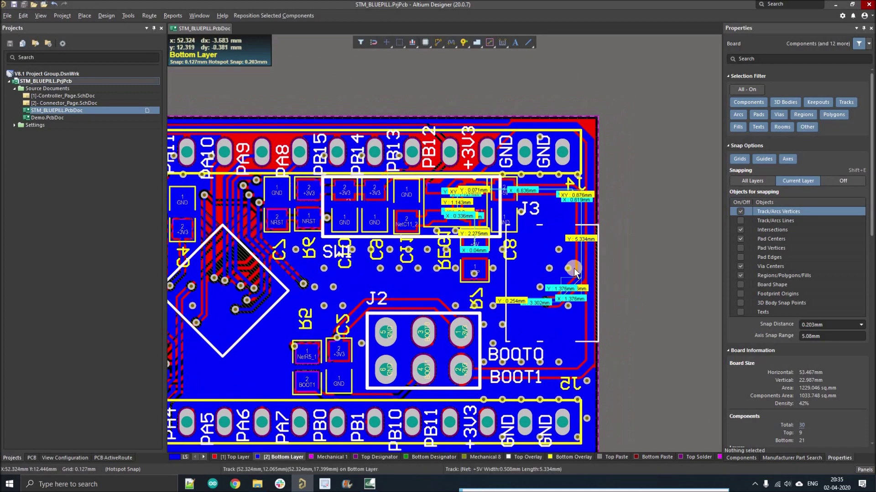
scroll(433, 228, "down", 1, "ctrl")
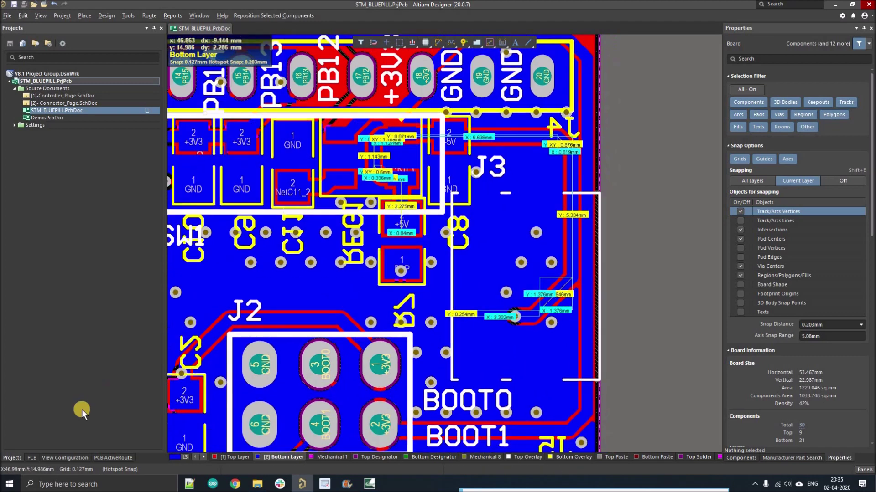
left_click(32, 456)
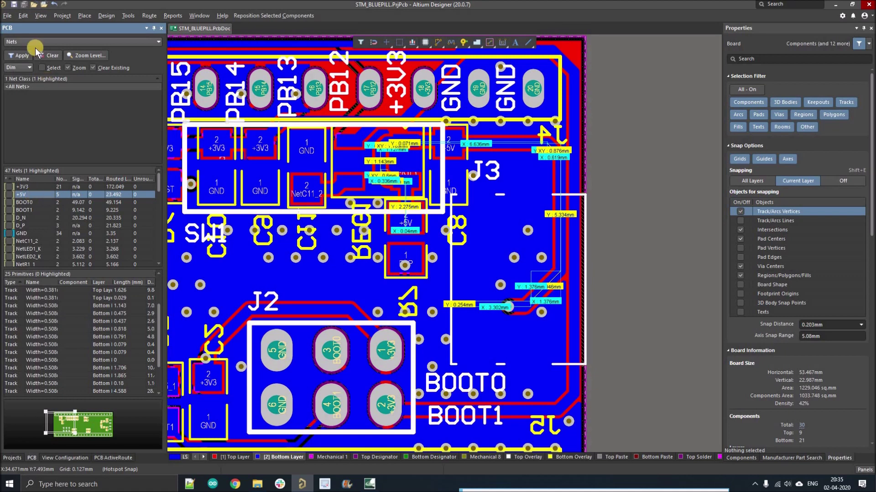
left_click(865, 469)
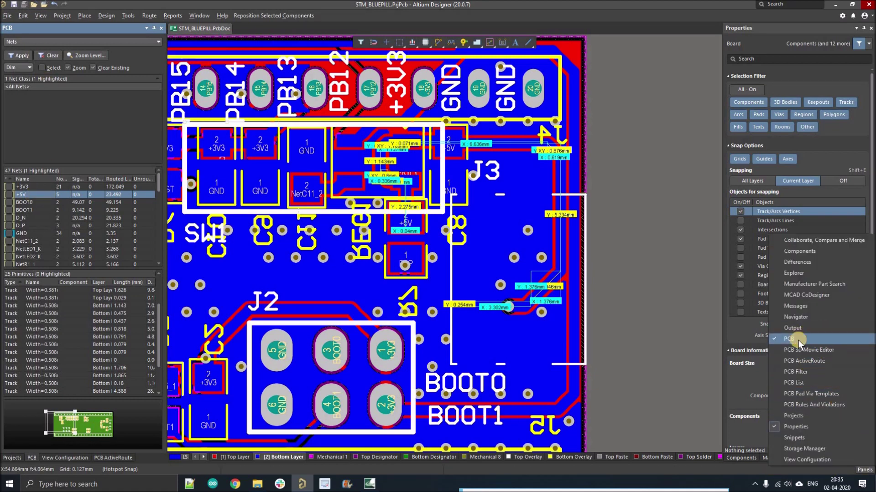
left_click(24, 42)
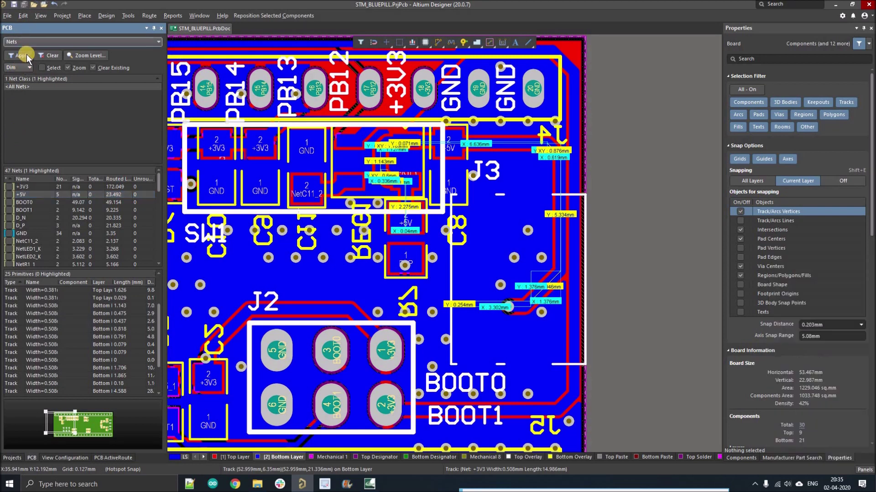
left_click(22, 51)
left_click(27, 85)
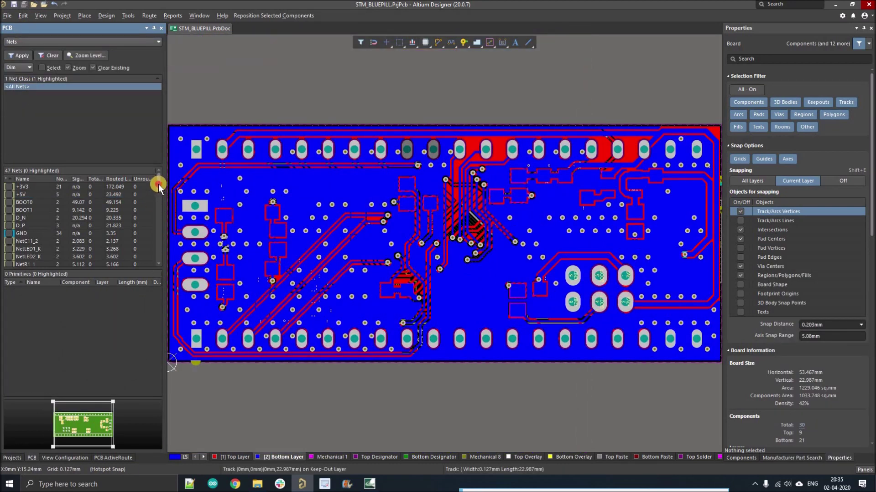
mouse_move(158, 184)
left_mouse_down()
mouse_move(151, 212)
mouse_move(154, 193)
left_mouse_up()
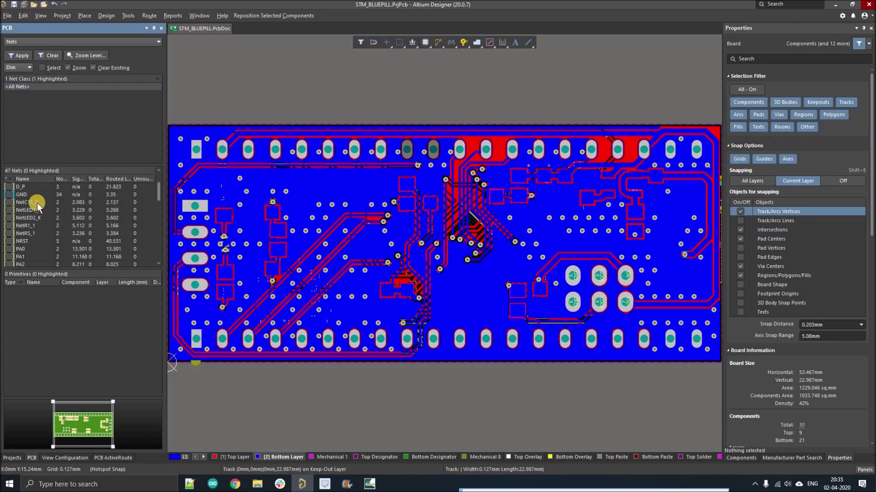
Highlight the +5V net and widen the nets panel to show its 23.492 routed length.
scroll(23, 198, "up", 2)
left_click(29, 194)
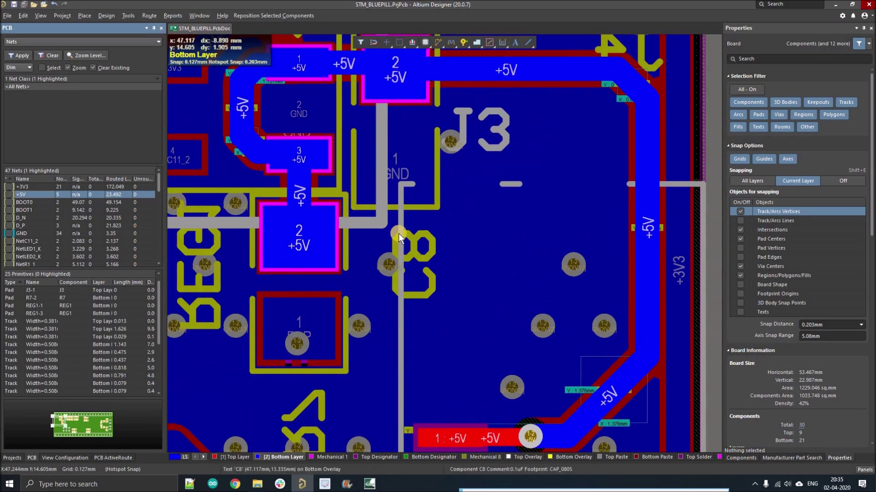
scroll(398, 234, "down", 4, "ctrl")
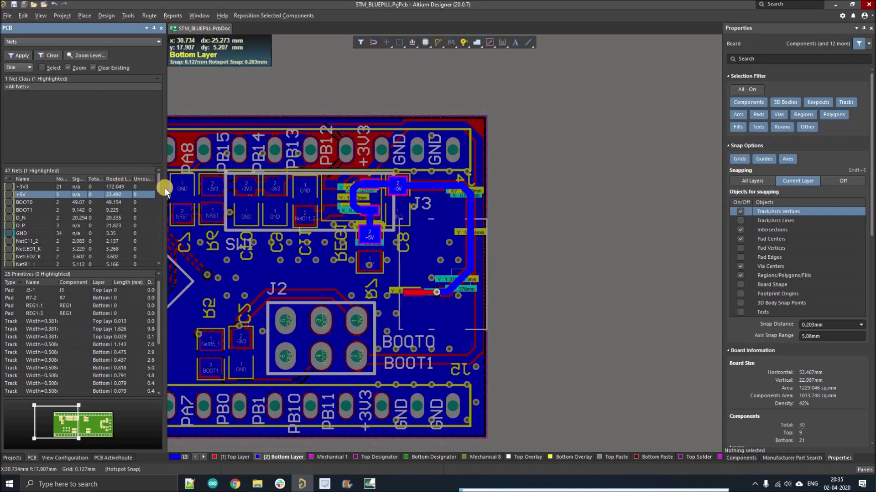
left_click_drag(165, 188, 285, 187)
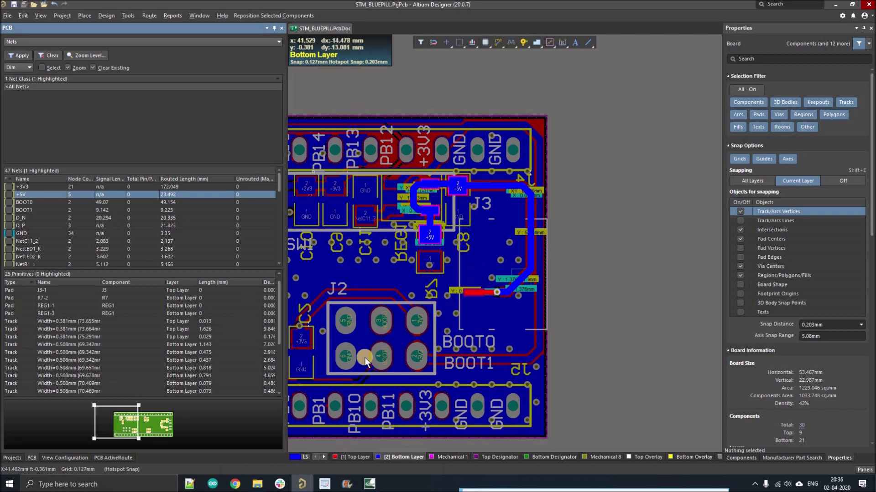
Pan around the PCB to compare the +5V routing with its 23.492 routed length.
scroll(495, 297, "left", 2, "shift")
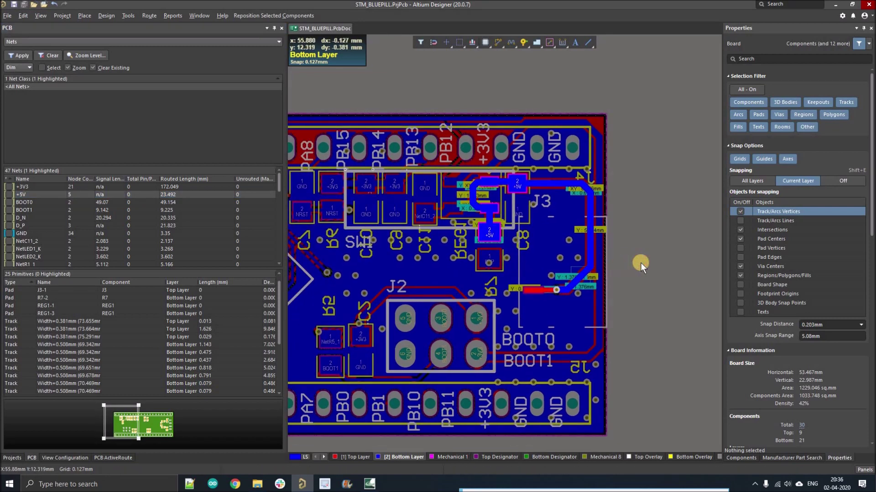
scroll(511, 203, "up", 2, "ctrl")
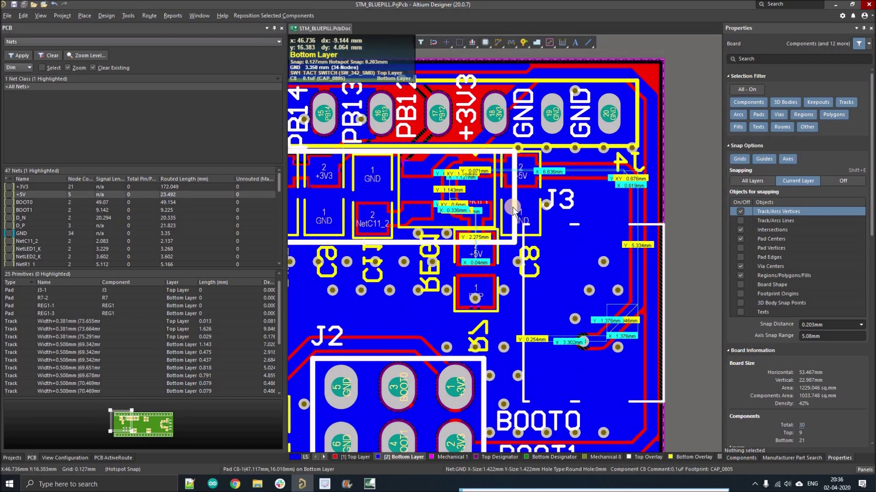
scroll(456, 191, "down", 1)
scroll(447, 189, "right", 2, "shift")
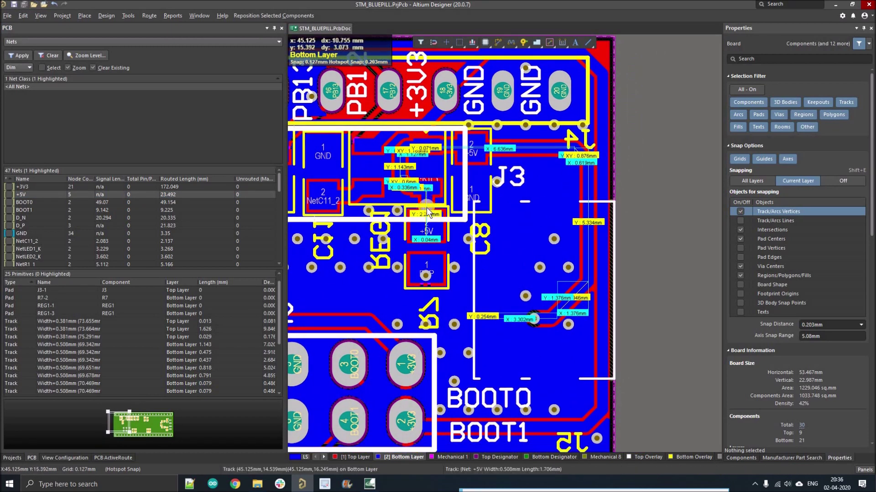
scroll(620, 263, "down", 2, "ctrl")
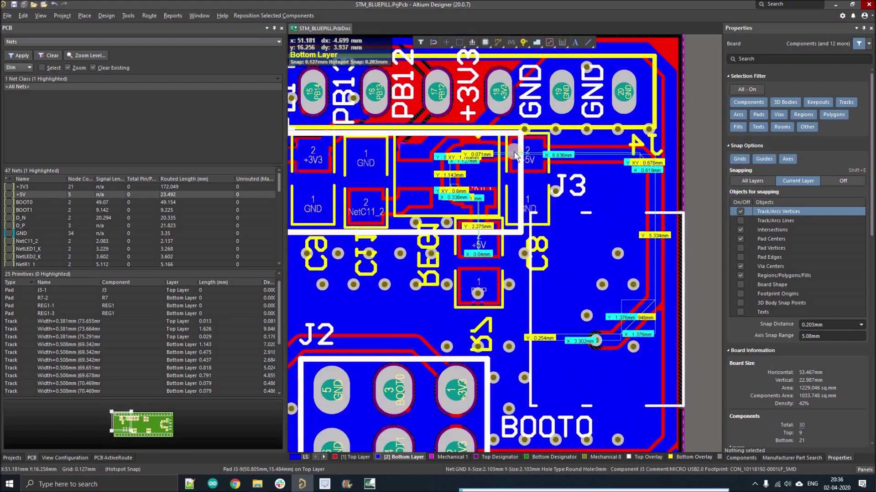
scroll(627, 199, "up", 2, "ctrl")
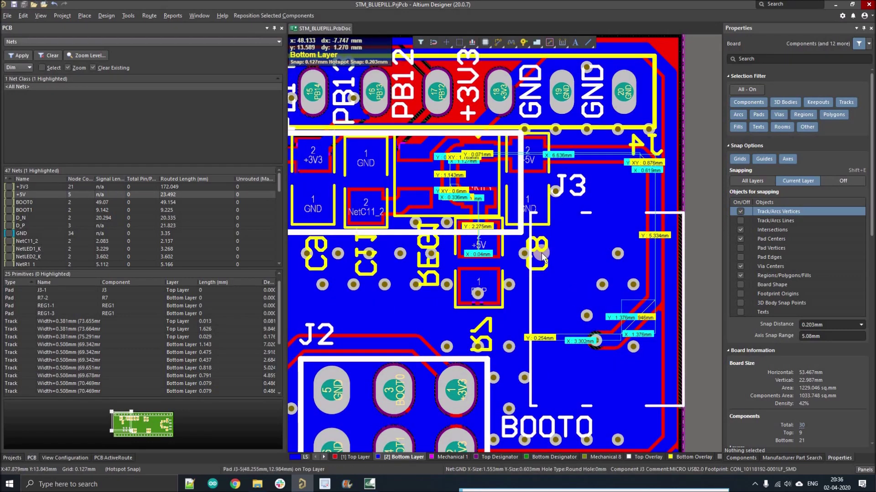
scroll(523, 247, "down", 2, "ctrl")
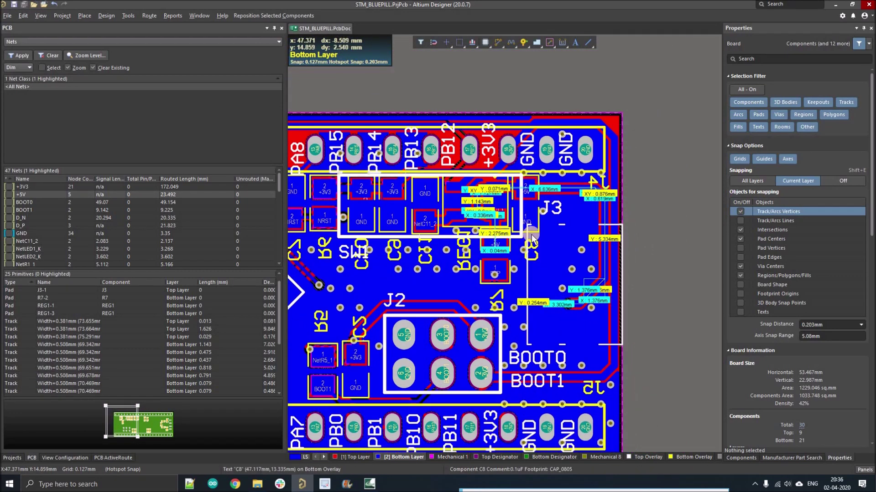
scroll(532, 238, "up", 1, "ctrl")
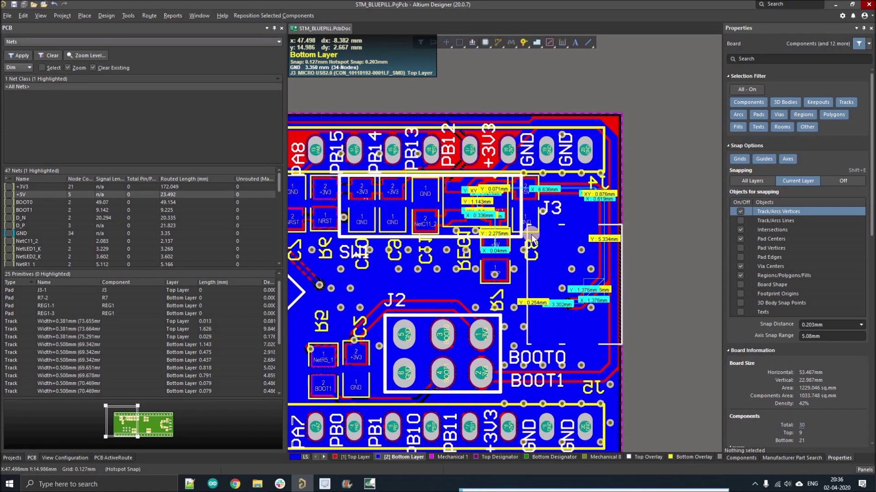
scroll(556, 247, "down", 3, "ctrl")
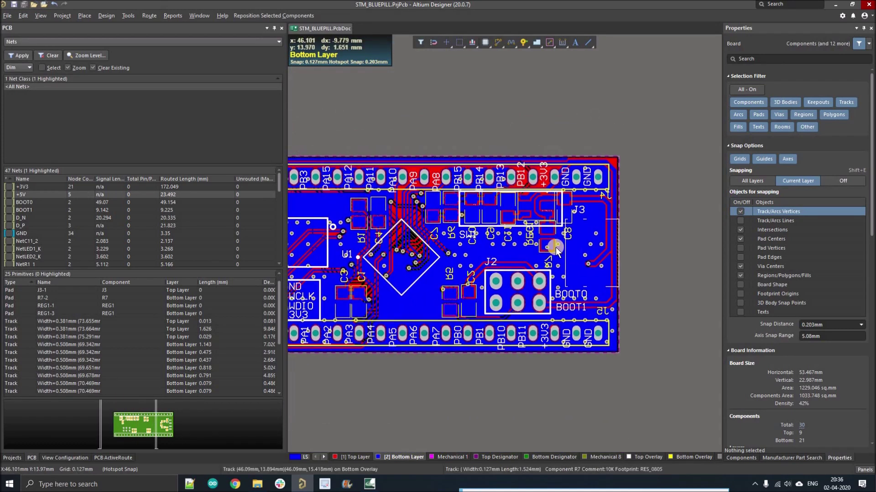
scroll(555, 247, "up", 2, "ctrl")
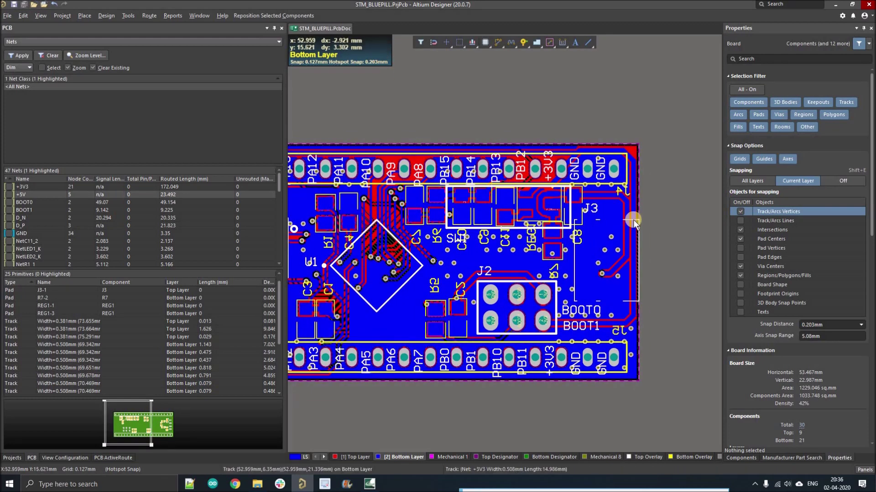